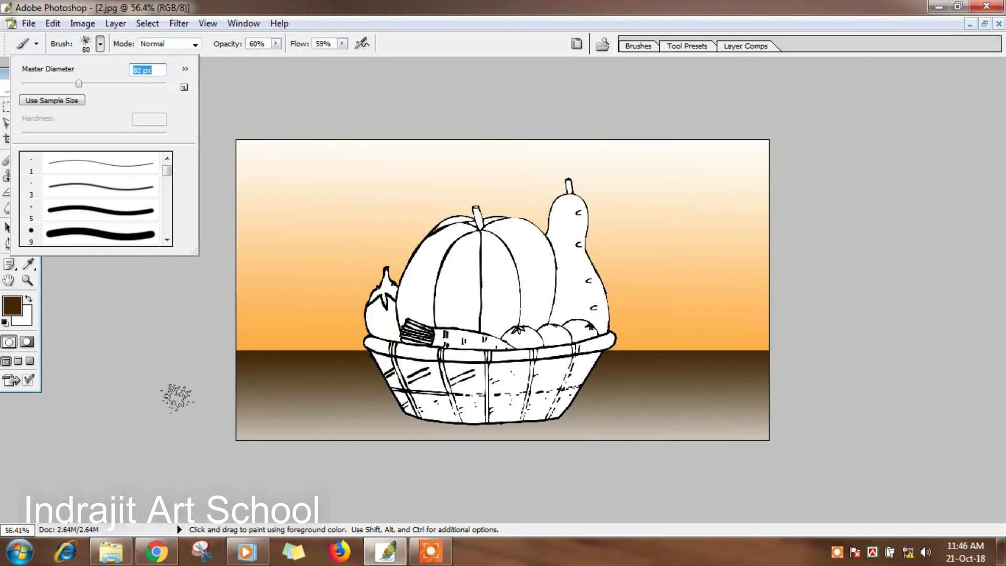
# Set the brush diameter to 60 px and paint a dark brown shadow around the basket's base
pyautogui.hotkey('ctrl', 'alt', '0')
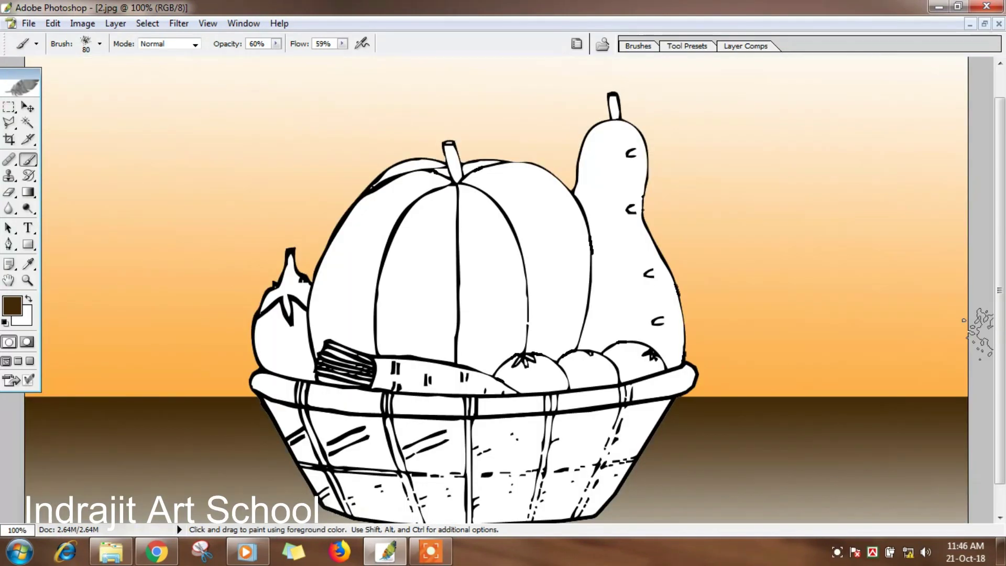
pyautogui.click(100, 45)
pyautogui.click(65, 84)
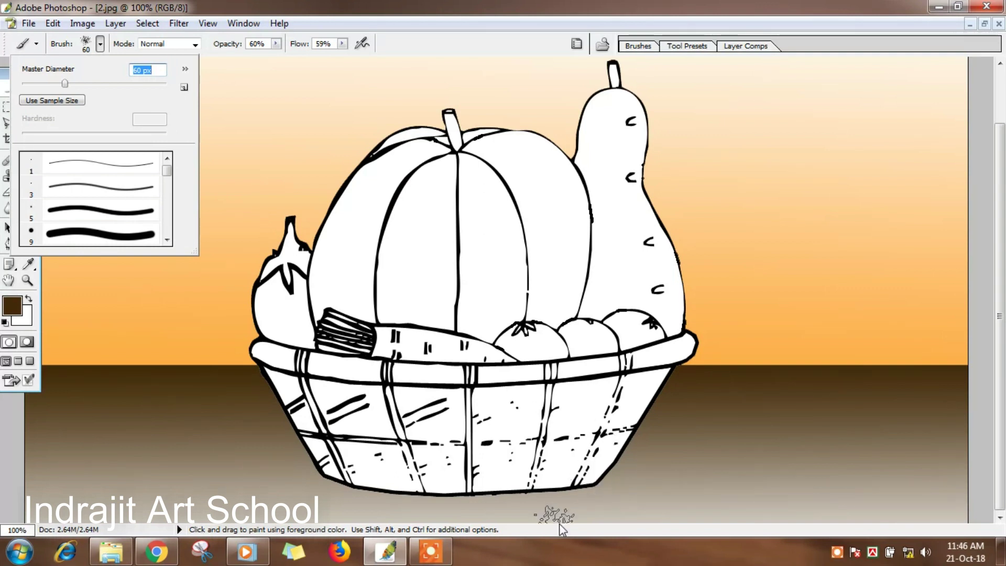
pyautogui.click(596, 483)
pyautogui.moveTo(595, 483); pyautogui.dragTo(469, 490)
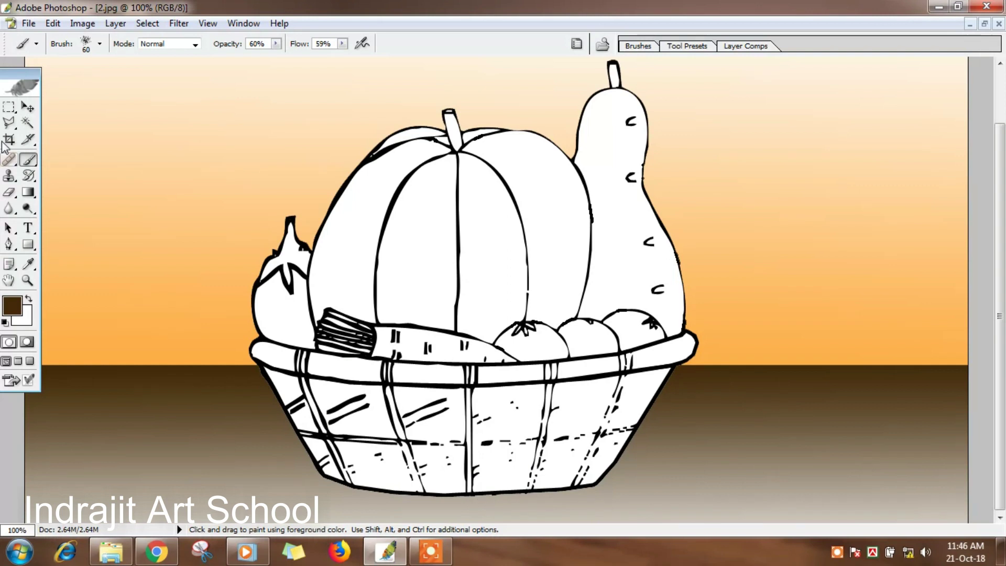
pyautogui.hotkey('ctrl', '-')
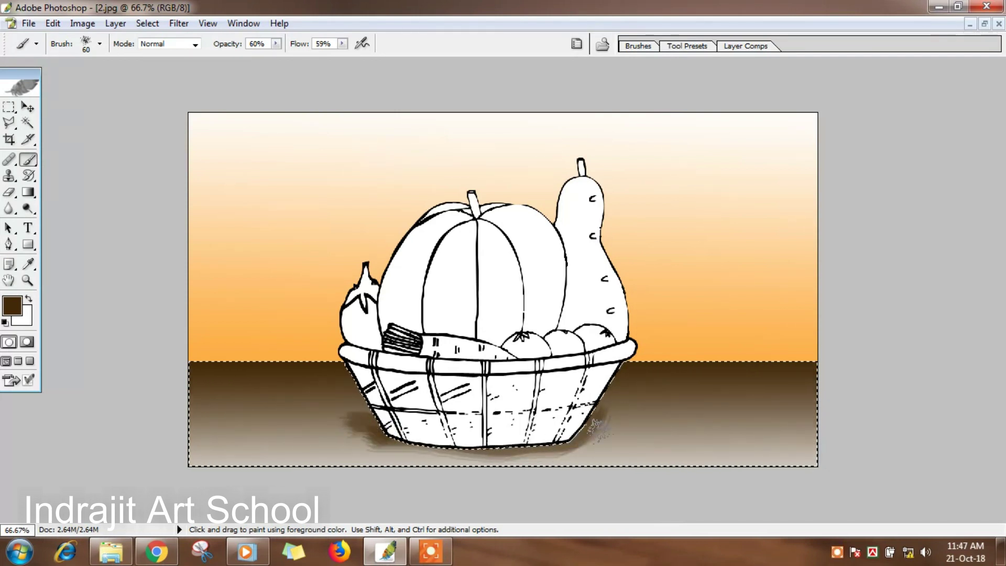
# Sample a grey-brown from the tabletop as the background colour and extend the dark brown shadow beneath the basket
pyautogui.click(99, 44)
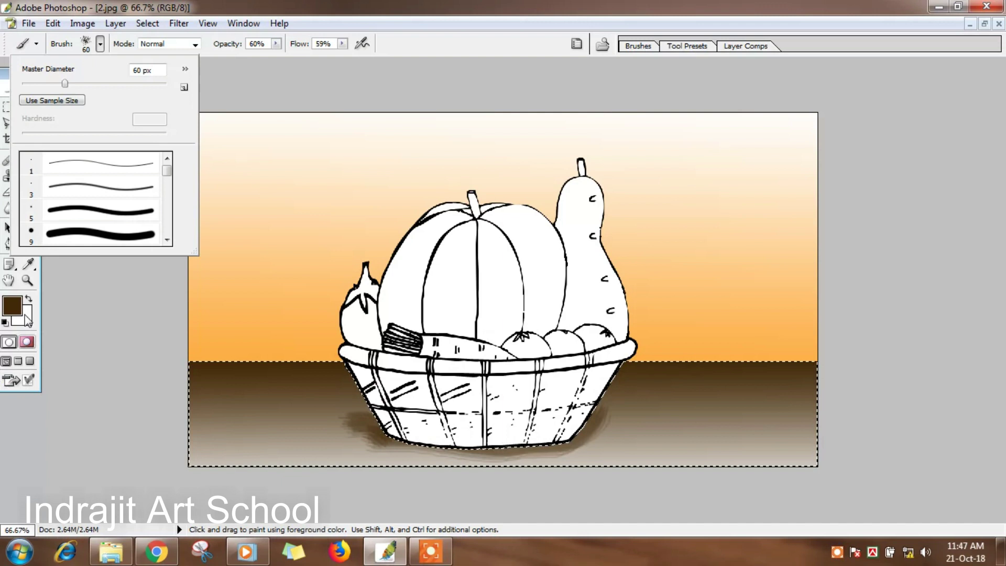
pyautogui.click(28, 267)
pyautogui.keyDown('alt'); pyautogui.click(630, 424); pyautogui.keyUp('alt')
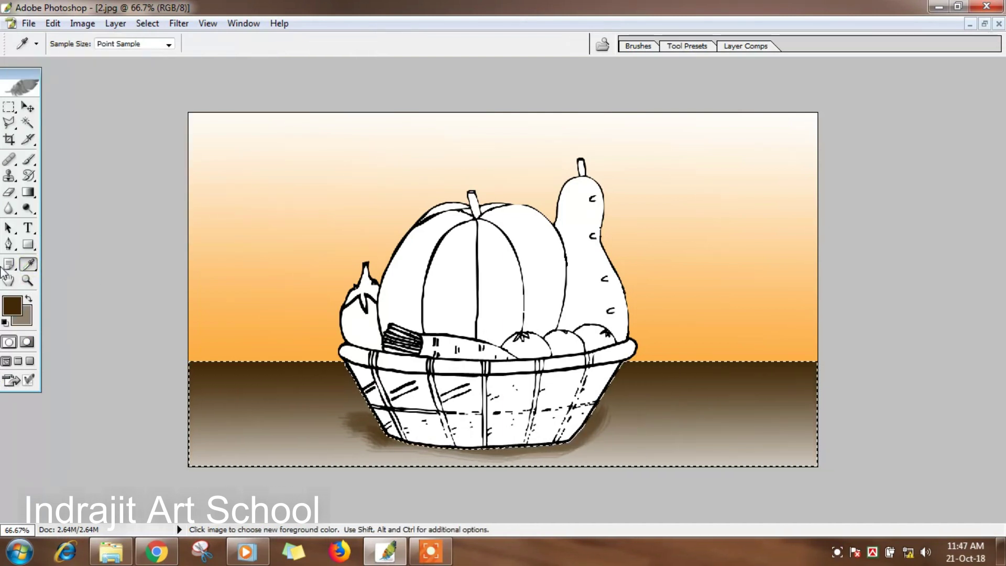
pyautogui.keyDown('alt'); pyautogui.click(641, 427); pyautogui.keyUp('alt')
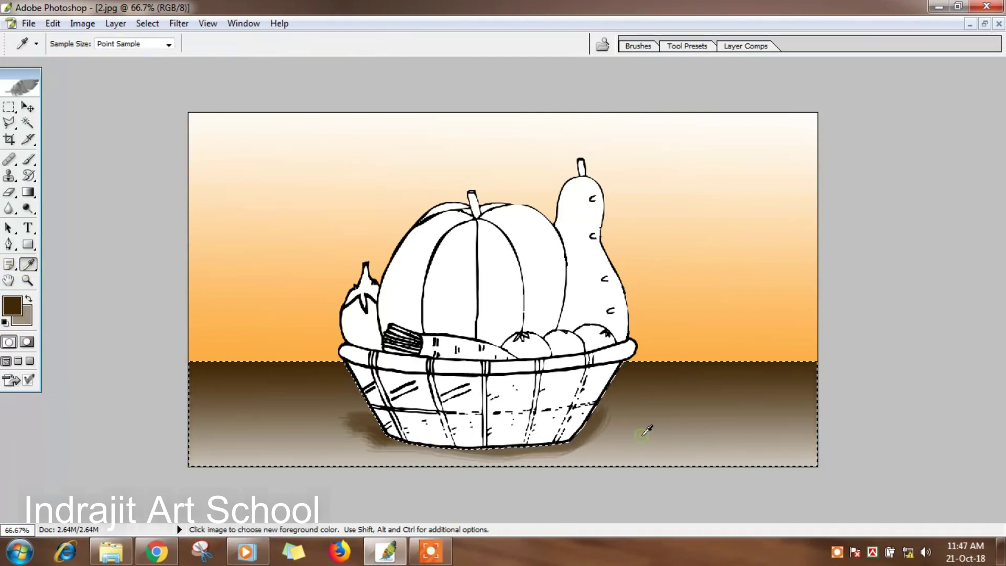
pyautogui.click(28, 159)
pyautogui.moveTo(457, 445); pyautogui.dragTo(550, 448)
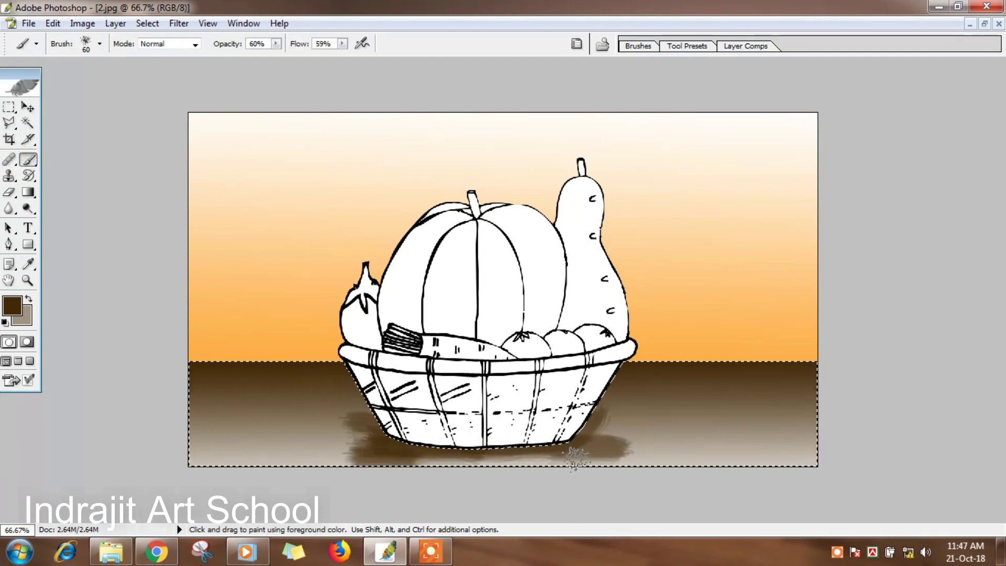
# Brush a lighter brown foreground colour across the tabletop around the basket with a 124 px brush
pyautogui.click(99, 43)
pyautogui.click(12, 304)
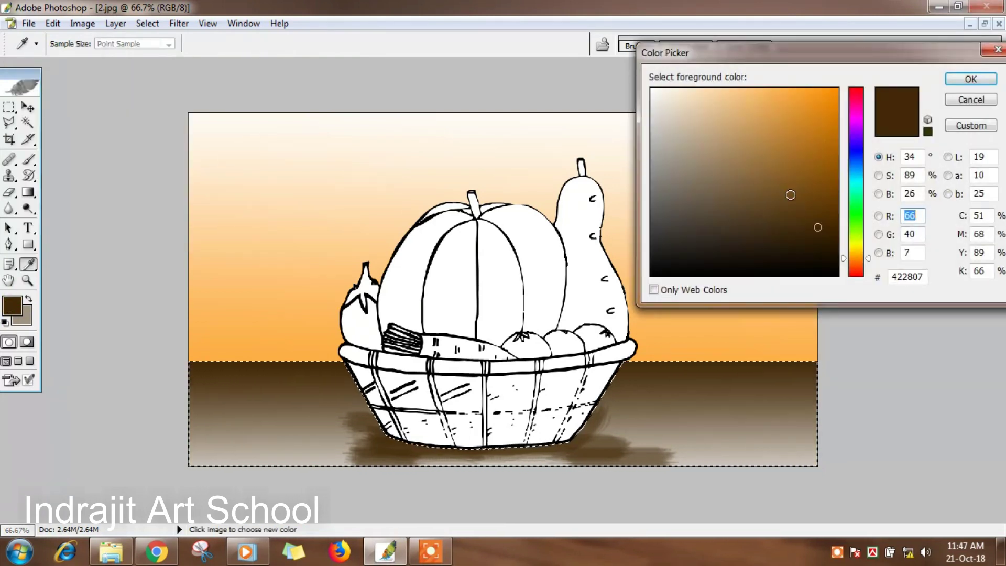
pyautogui.click(971, 79)
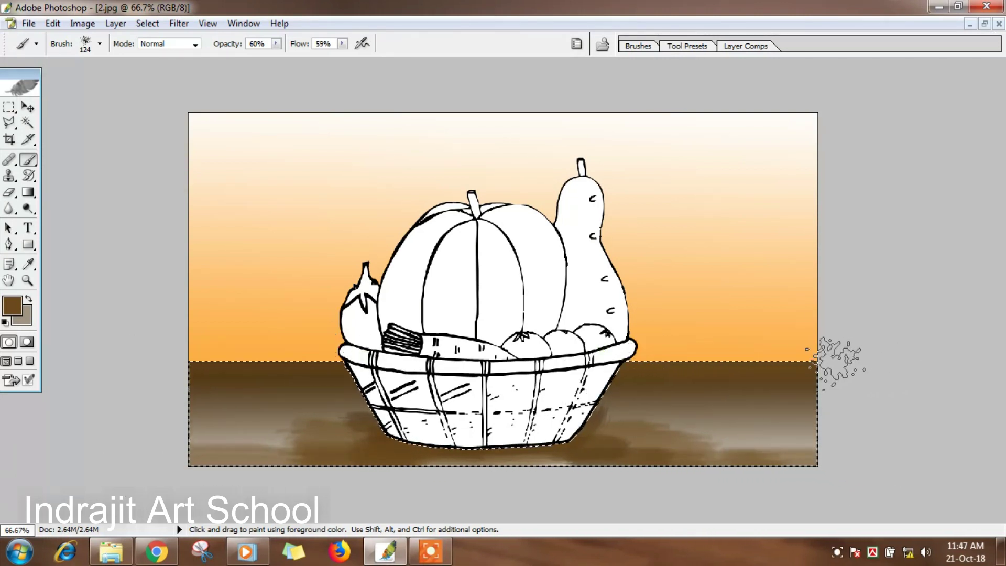
# Select the lower orange background beside the eggplant with the Magic Wand and sample its orange as the foreground colour
pyautogui.click(27, 122)
pyautogui.click(303, 334)
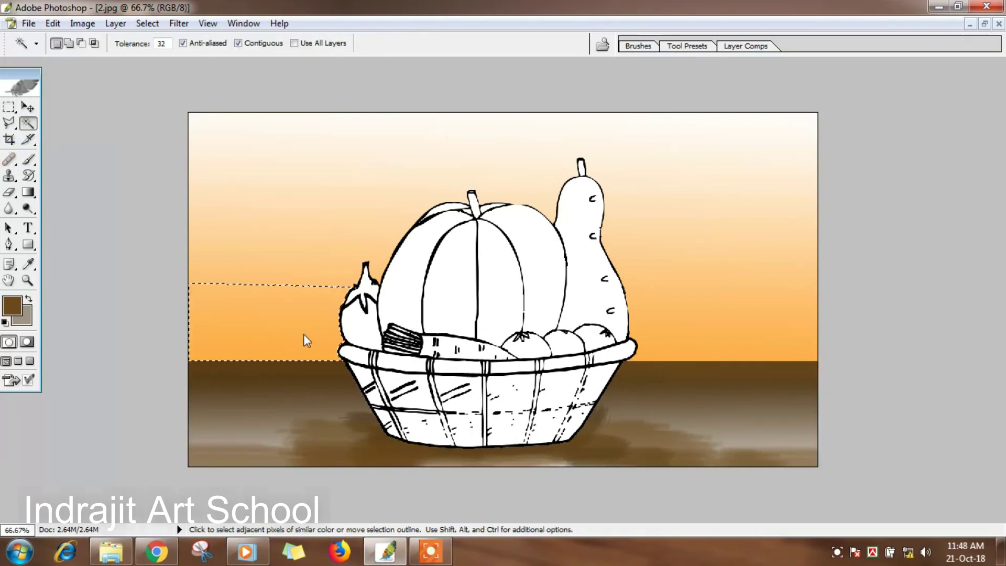
pyautogui.click(28, 264)
pyautogui.click(212, 342)
# Set the foreground colour to darker orange #D98A23 and brush shading onto the selected background beside the eggplant
pyautogui.click(12, 305)
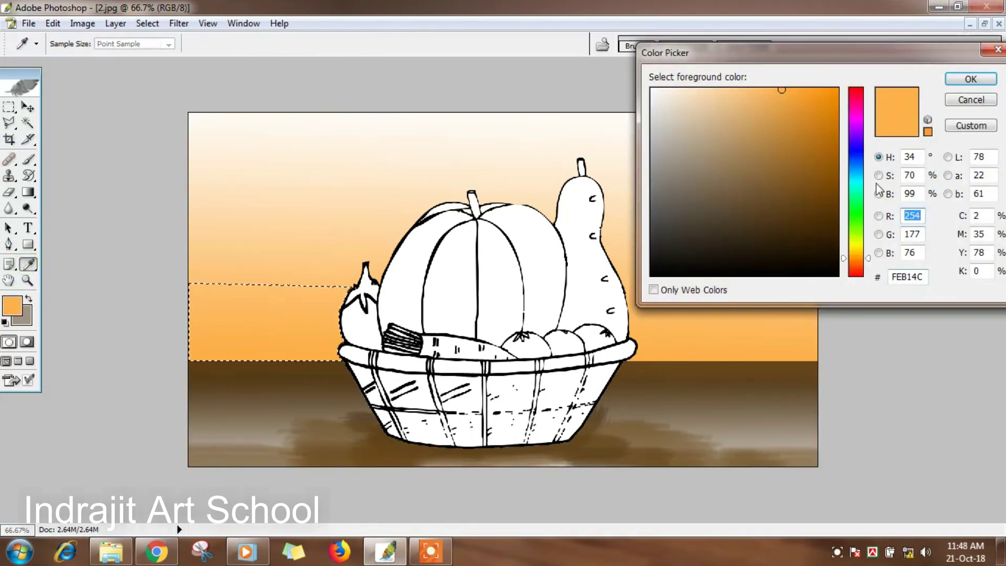
pyautogui.click(809, 112)
pyautogui.click(980, 77)
pyautogui.click(29, 159)
pyautogui.moveTo(304, 341)
pyautogui.mouseDown()
pyautogui.moveTo(348, 326)
pyautogui.moveTo(363, 347)
pyautogui.moveTo(214, 358)
pyautogui.moveTo(281, 366)
pyautogui.moveTo(345, 332)
pyautogui.mouseUp()
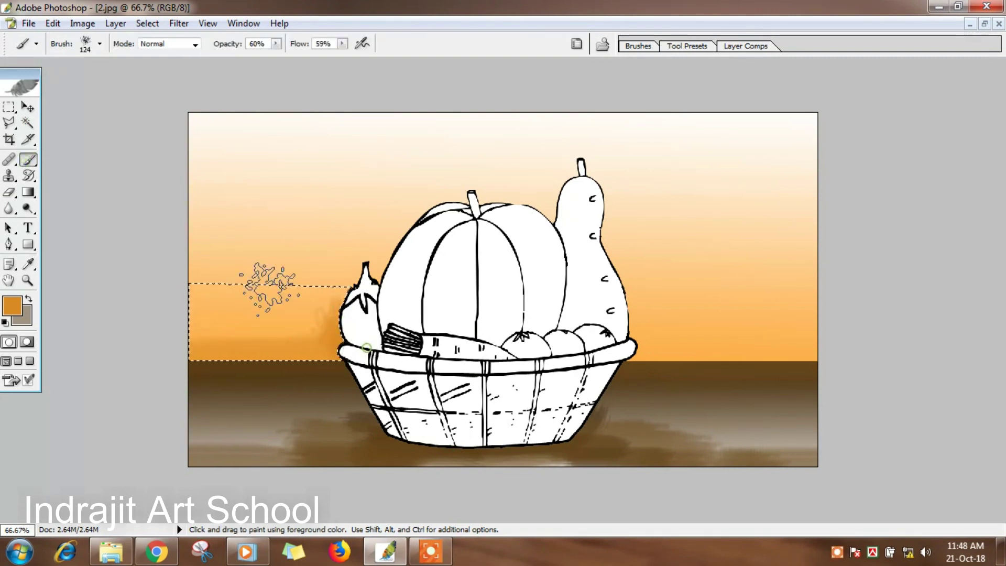
# Select the lower orange background beside the gourd, brush it with the darker orange shading and deselect it
pyautogui.click(28, 123)
pyautogui.click(674, 349)
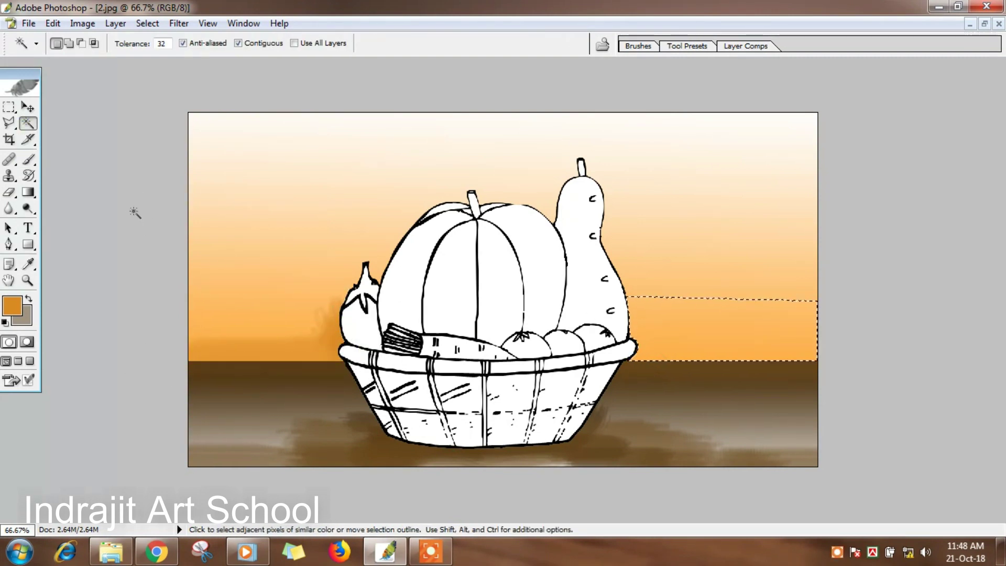
pyautogui.click(27, 159)
pyautogui.moveTo(595, 337)
pyautogui.mouseDown()
pyautogui.moveTo(714, 342)
pyautogui.moveTo(616, 340)
pyautogui.moveTo(689, 337)
pyautogui.moveTo(797, 359)
pyautogui.mouseUp()
pyautogui.hotkey('ctrl', '0')
pyautogui.hotkey('ctrl', 'd')
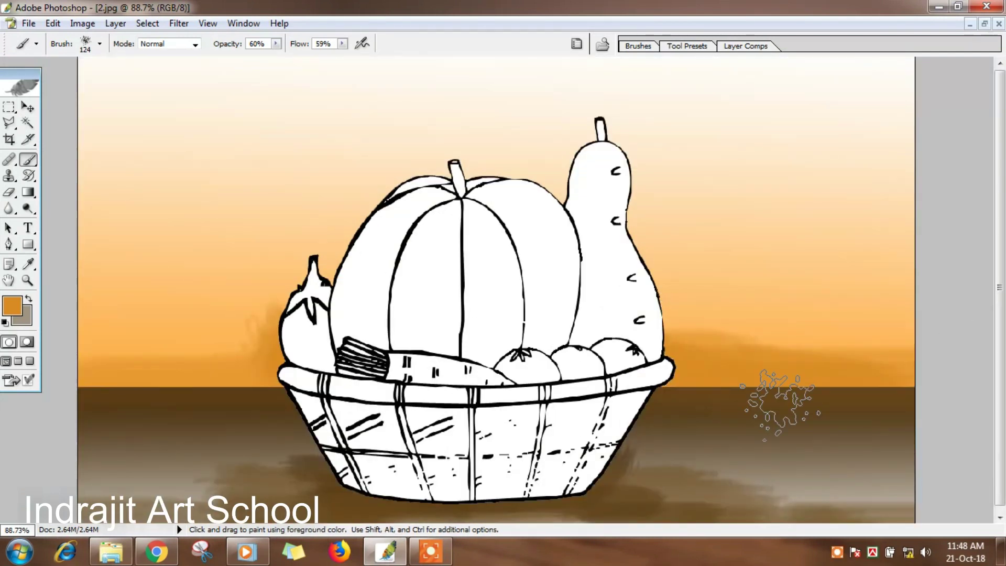
# Choose a golden yellow foreground colour and fill the pumpkin's main segments with the Paint Bucket
pyautogui.click(12, 306)
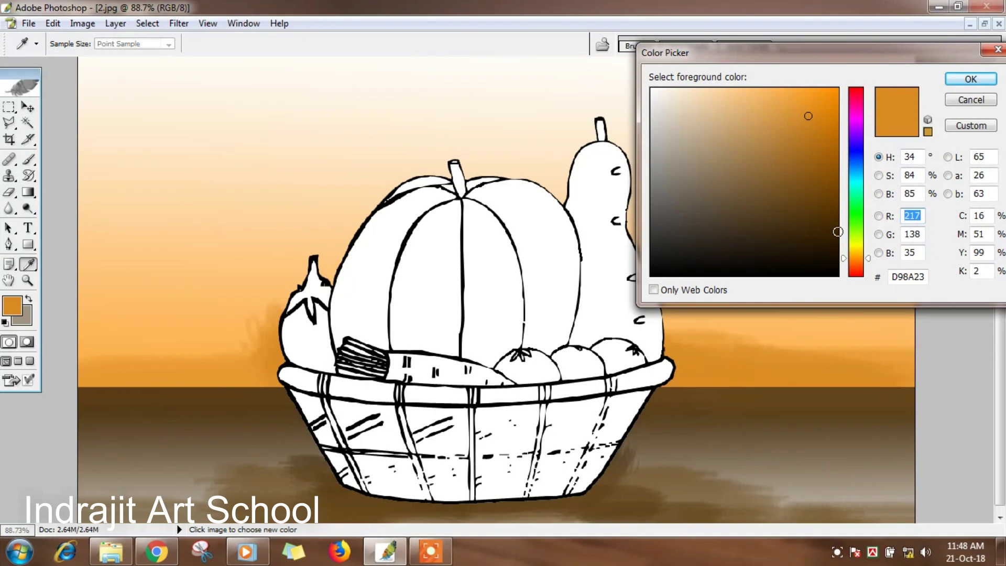
pyautogui.click(811, 99)
pyautogui.click(971, 79)
pyautogui.click(28, 192)
pyautogui.click(79, 211)
pyautogui.click(331, 310)
pyautogui.click(424, 301)
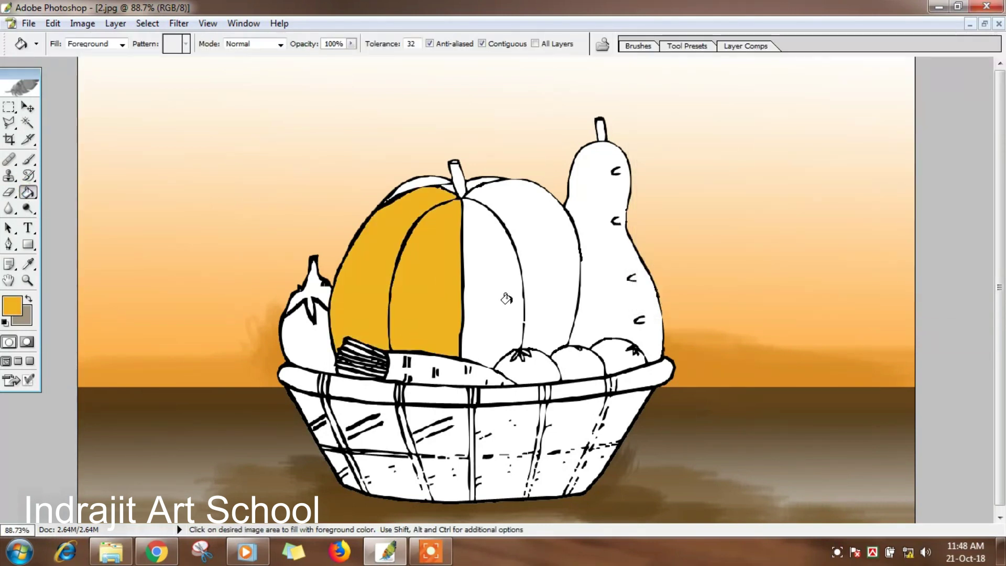
pyautogui.click(506, 298)
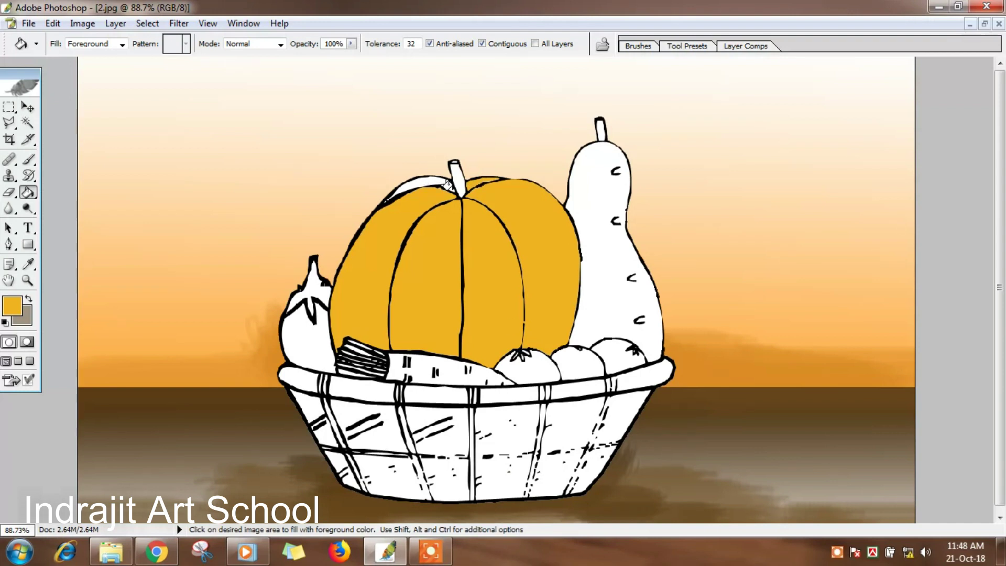
# Fill the remaining white segment at the pumpkin's upper left with the same golden yellow
pyautogui.hotkey('ctrl', '+')
pyautogui.hotkey('ctrl', '+')
pyautogui.scroll(3, 447, 184)
pyautogui.click(320, 117)
# Set the foreground colour to orange #F09B22 and fill the pumpkin's stem with it
pyautogui.click(4, 305)
pyautogui.click(860, 258)
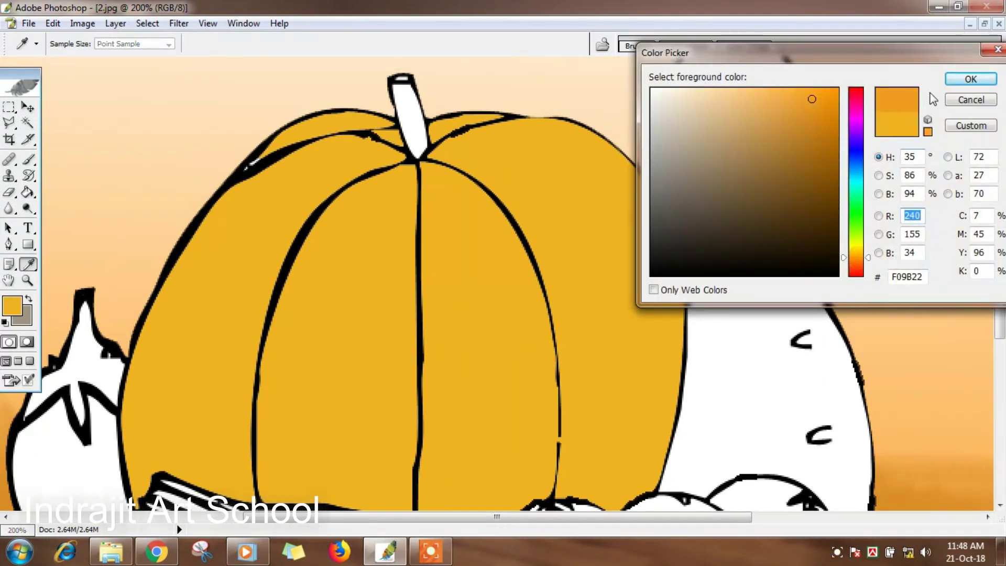
pyautogui.click(970, 79)
pyautogui.click(407, 131)
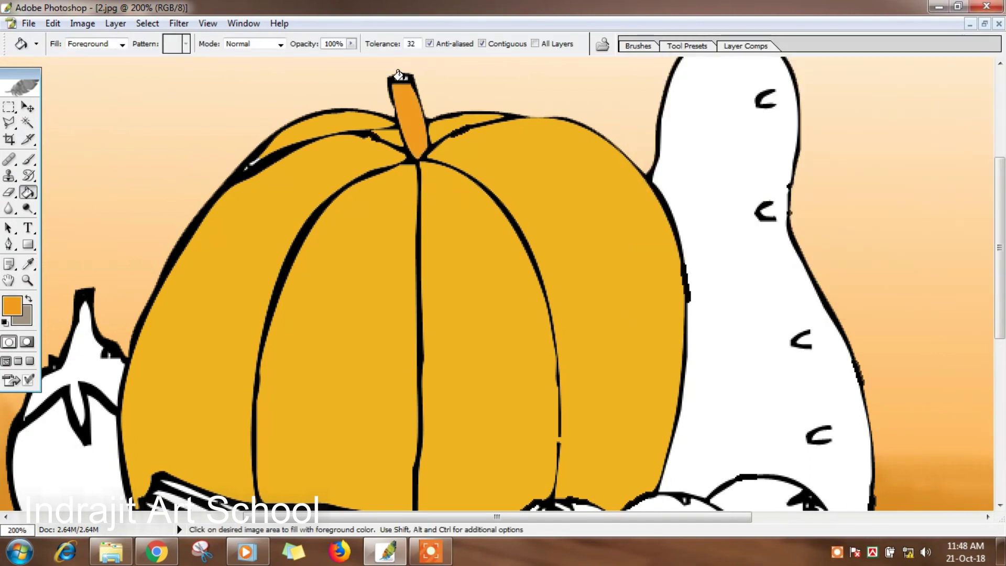
pyautogui.scroll(-2, 268, 215)
pyautogui.hotkey('ctrl', '-')
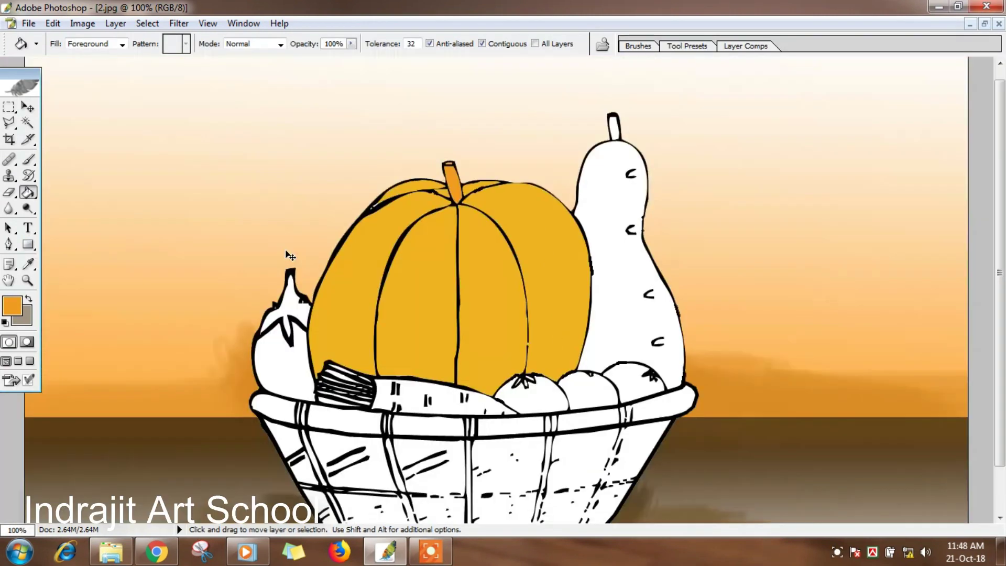
# Reset the colours to default, choose a bright red foreground and fill the three tomatoes with it
pyautogui.click(4, 321)
pyautogui.click(12, 305)
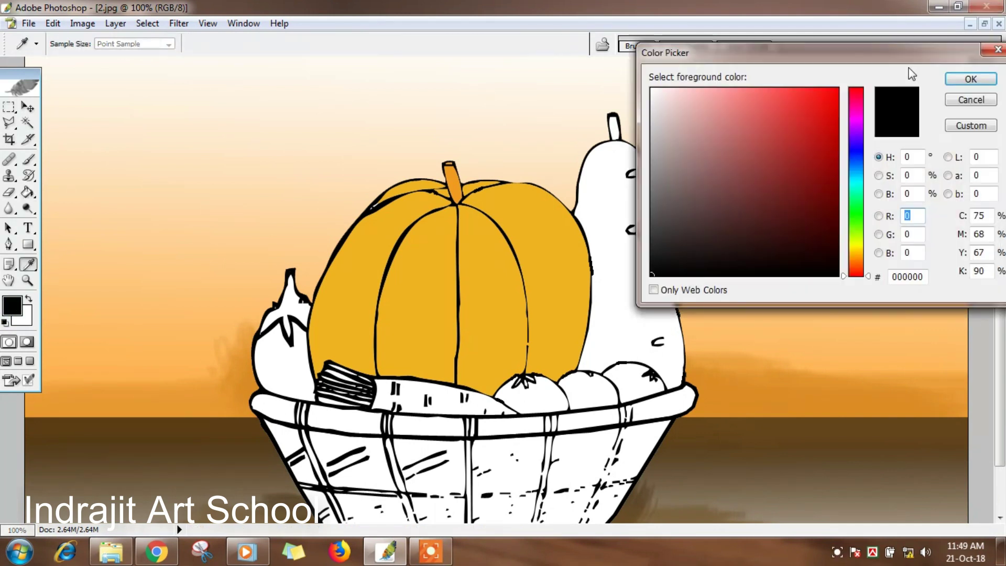
pyautogui.click(826, 92)
pyautogui.click(970, 79)
pyautogui.click(631, 382)
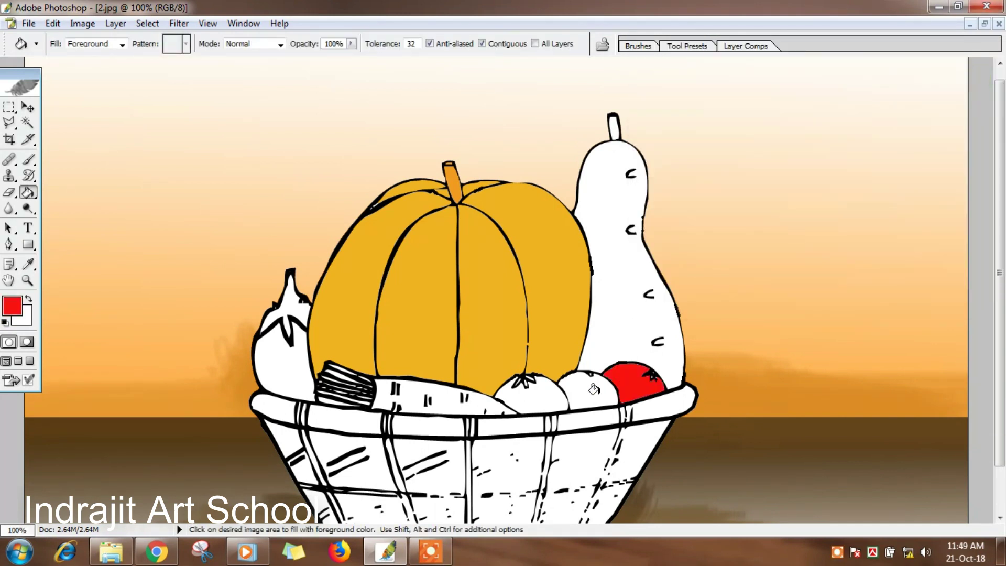
pyautogui.click(587, 390)
pyautogui.click(535, 398)
# Set the foreground colour to light orange #F6BC40 and fill the carrot's body with it
pyautogui.click(13, 309)
pyautogui.click(856, 260)
pyautogui.click(756, 92)
pyautogui.click(855, 265)
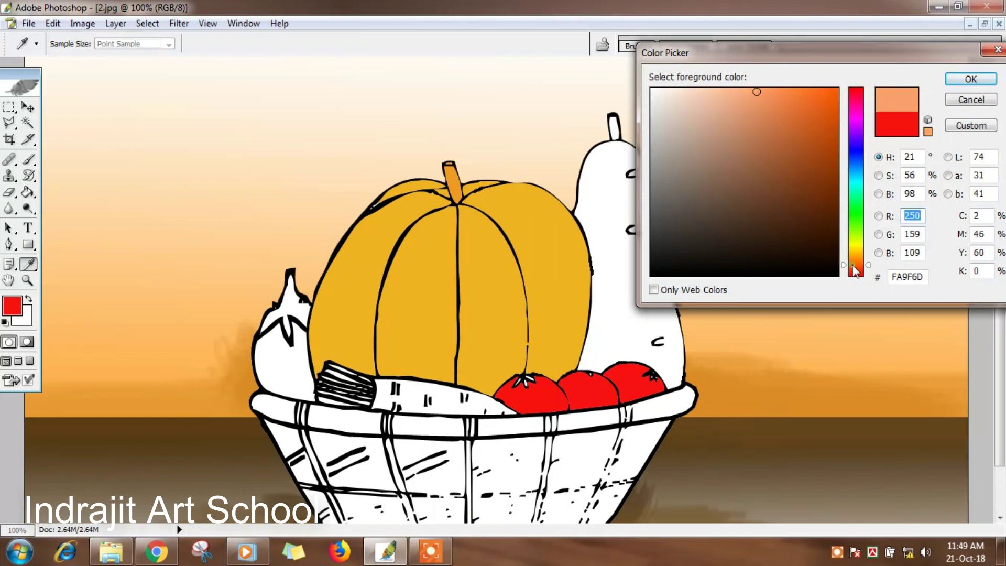
pyautogui.click(855, 255)
pyautogui.click(788, 93)
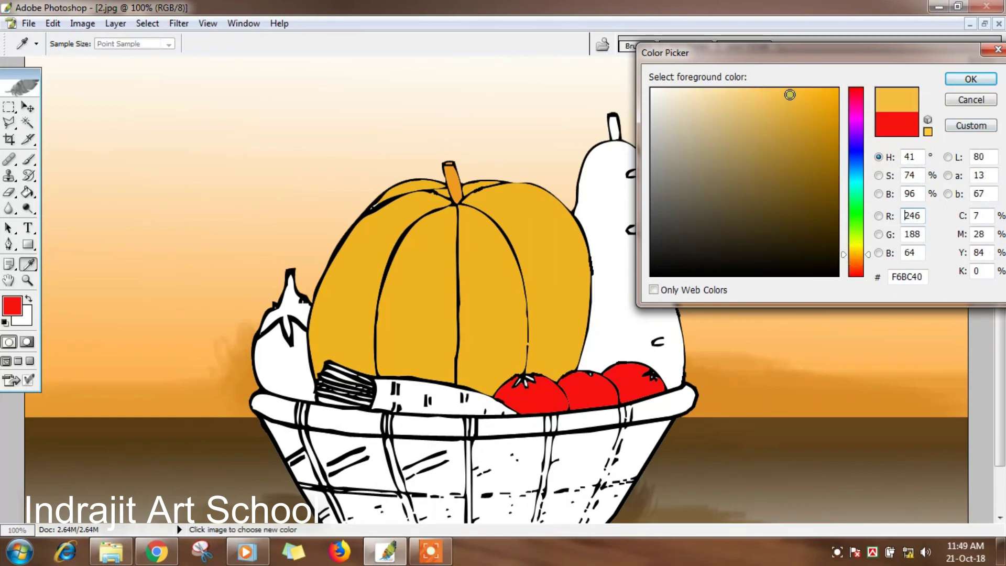
pyautogui.click(970, 79)
pyautogui.click(441, 399)
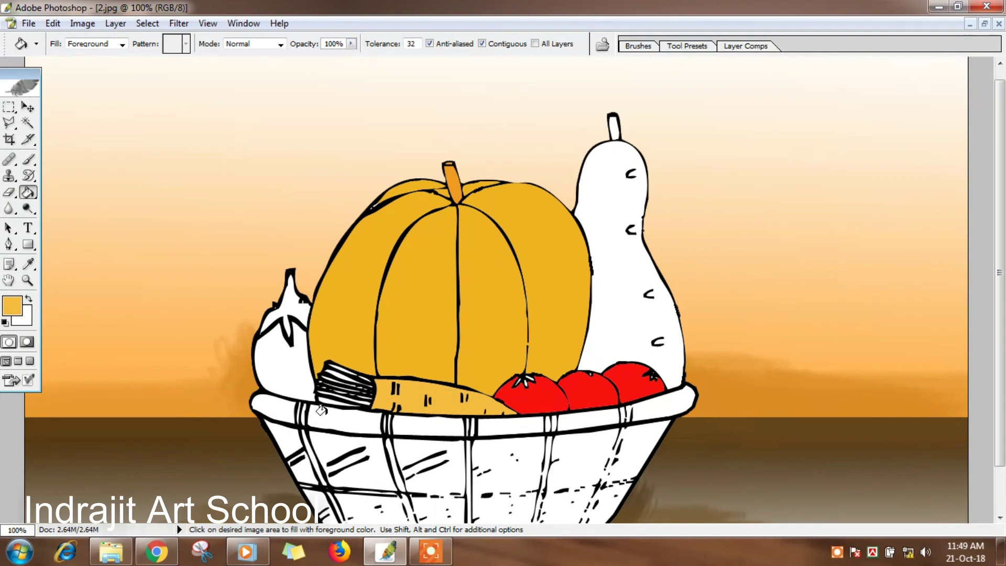
pyautogui.hotkey('ctrl', '+')
pyautogui.hotkey('ctrl', '+')
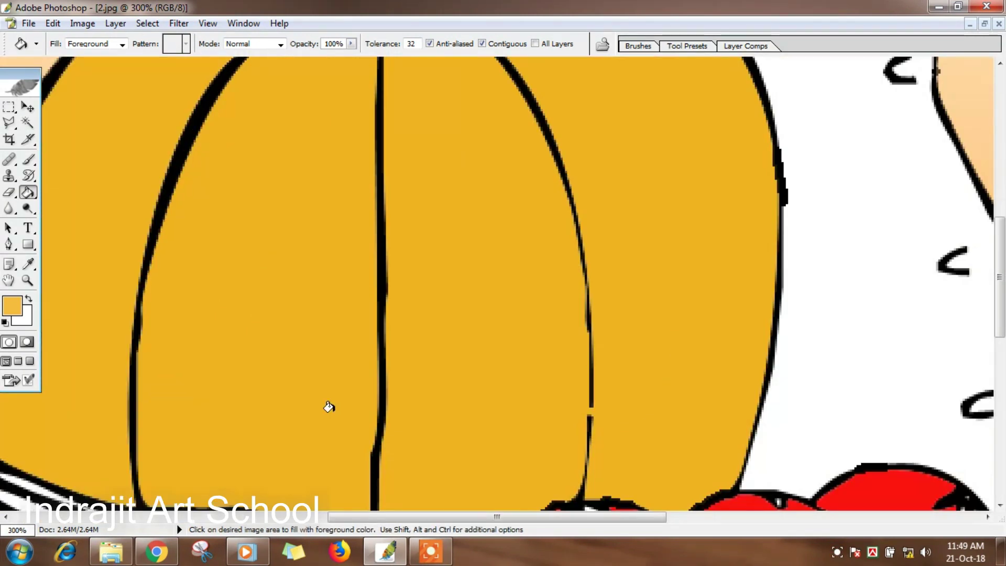
pyautogui.hotkey('ctrl', '-')
pyautogui.hotkey('ctrl', '-')
# Choose a bright magenta foreground colour and fill the eggplant's body with it
pyautogui.click(3, 312)
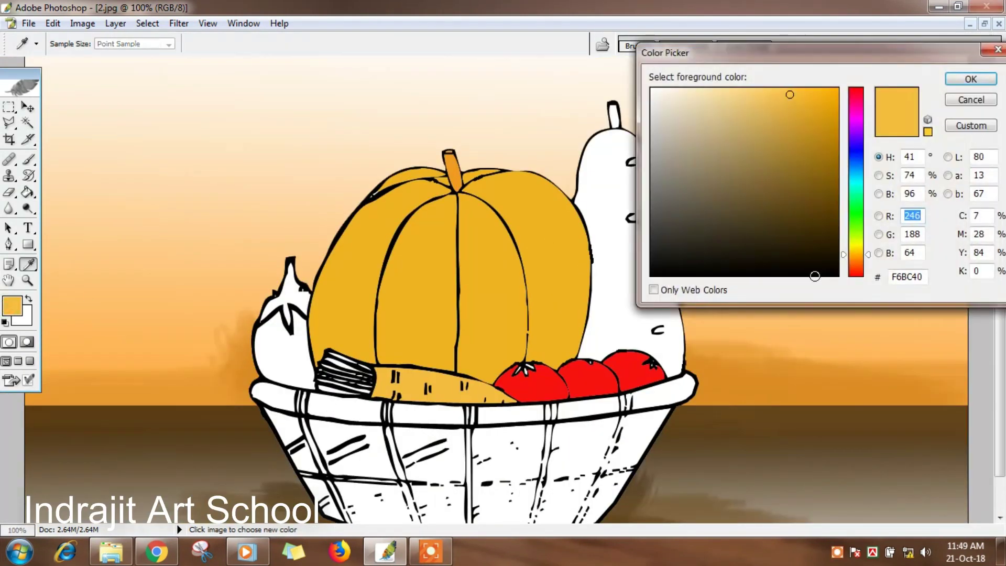
pyautogui.click(856, 118)
pyautogui.click(809, 96)
pyautogui.click(970, 78)
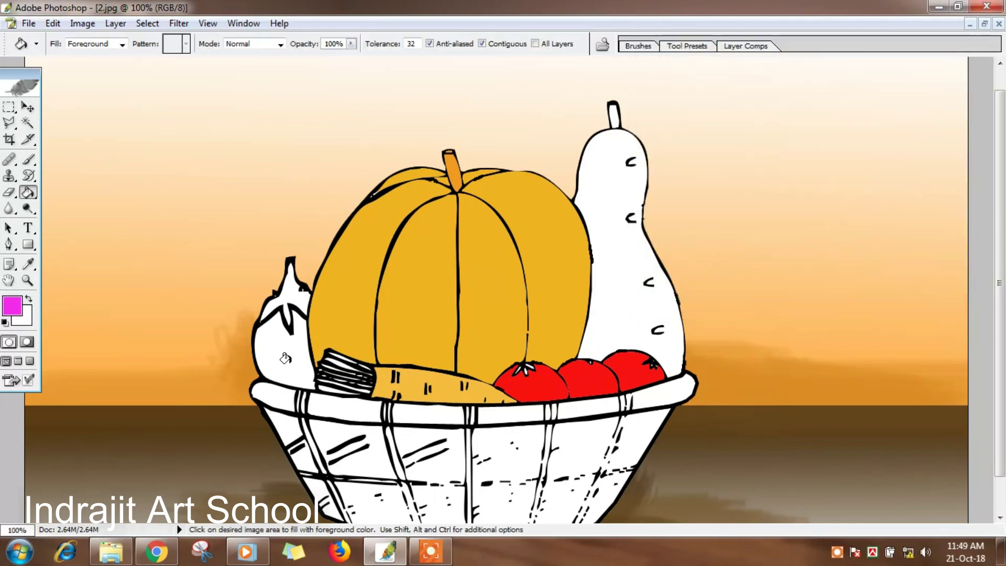
pyautogui.click(286, 361)
# Choose a light green foreground colour and fill the eggplant's cap and the gourd's body with it
pyautogui.click(14, 308)
pyautogui.click(858, 195)
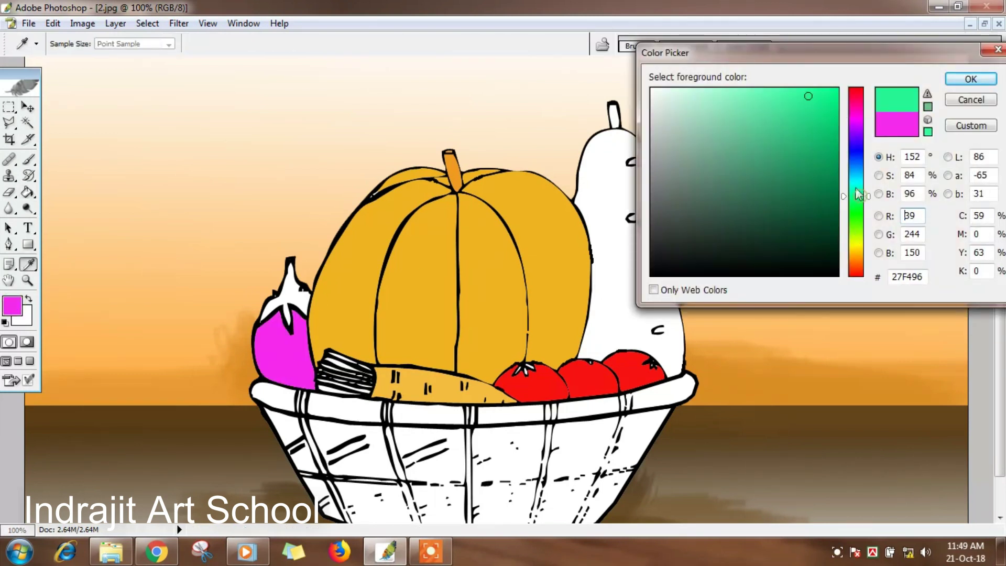
pyautogui.click(858, 227)
pyautogui.click(766, 111)
pyautogui.click(970, 79)
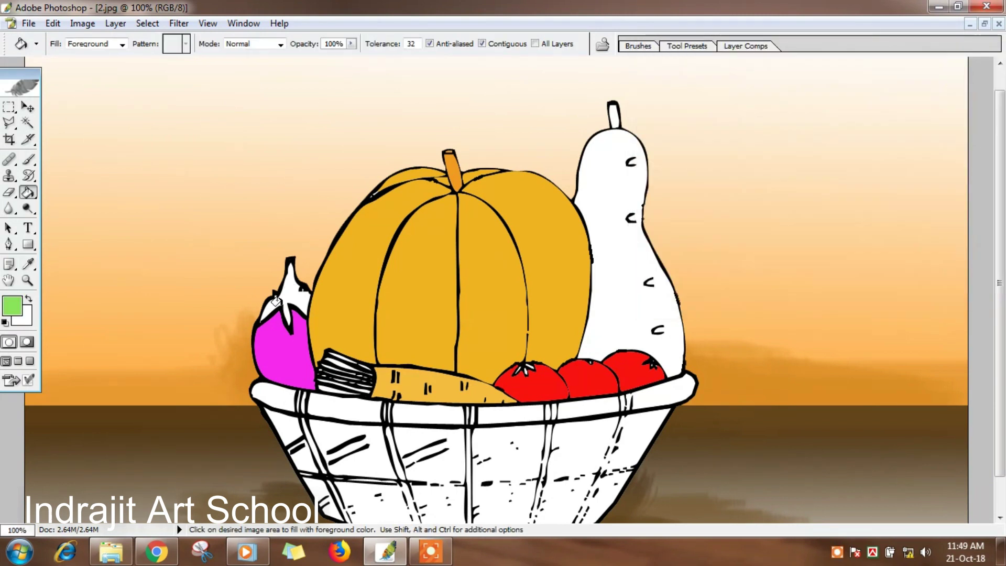
pyautogui.click(285, 292)
pyautogui.click(611, 315)
# Set the foreground colour to brown #833F1E and fill the woven panels of the basket below its rim
pyautogui.scroll(-2, 613, 320)
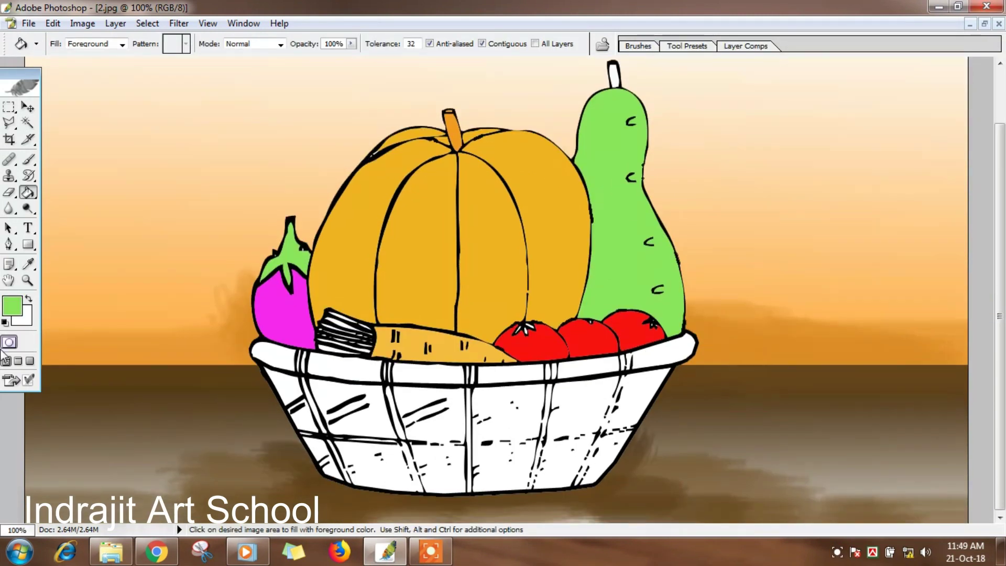
pyautogui.click(14, 307)
pyautogui.click(855, 257)
pyautogui.click(795, 178)
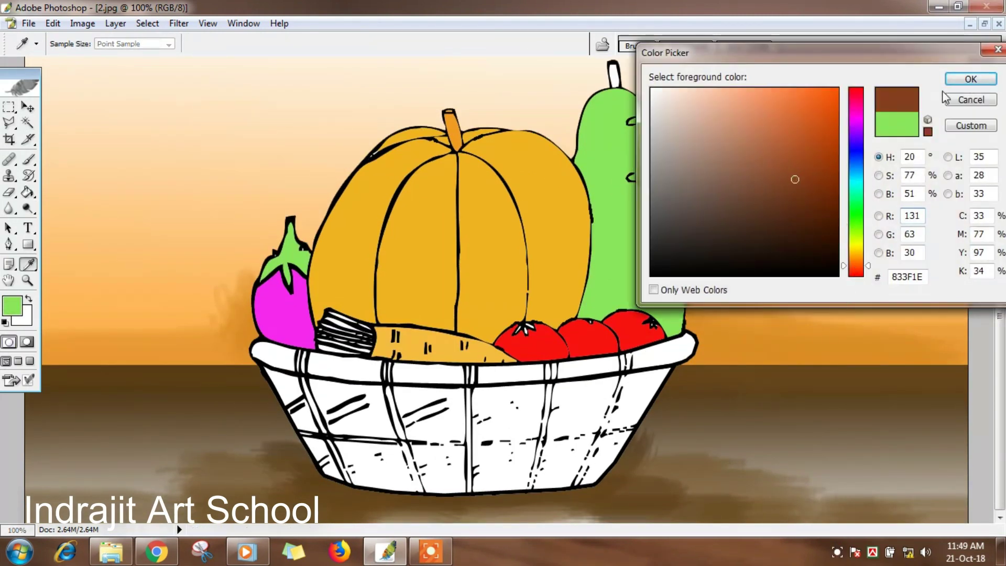
pyautogui.click(966, 80)
pyautogui.click(506, 424)
pyautogui.click(448, 425)
pyautogui.click(464, 422)
pyautogui.click(366, 418)
pyautogui.click(393, 416)
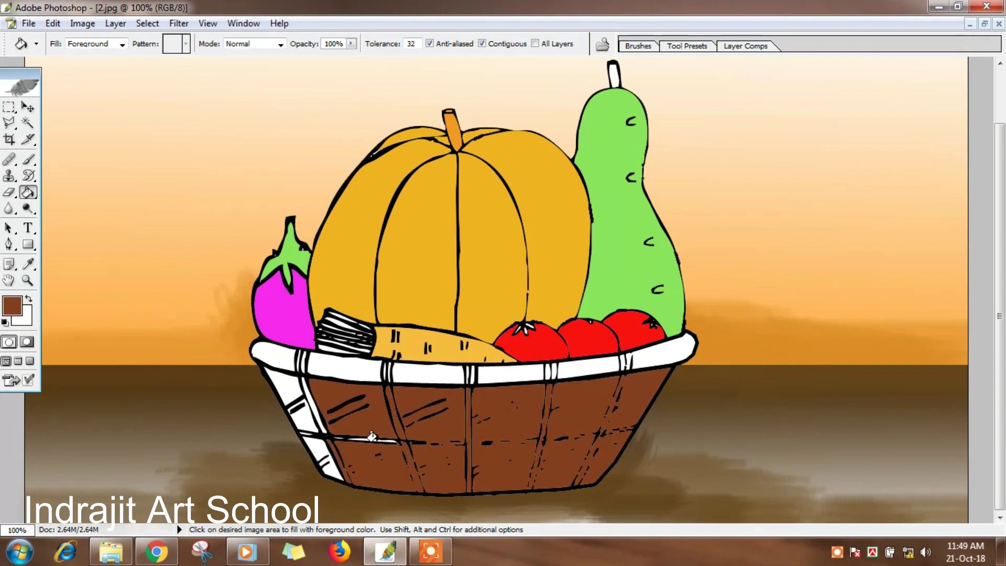
pyautogui.click(305, 426)
# Fill the remaining white gaps in the woven panels and crossing strips at the basket's left side with the same brown
pyautogui.hotkey('ctrl', '+')
pyautogui.hotkey('ctrl', '+')
pyautogui.scroll(-10, 303, 420)
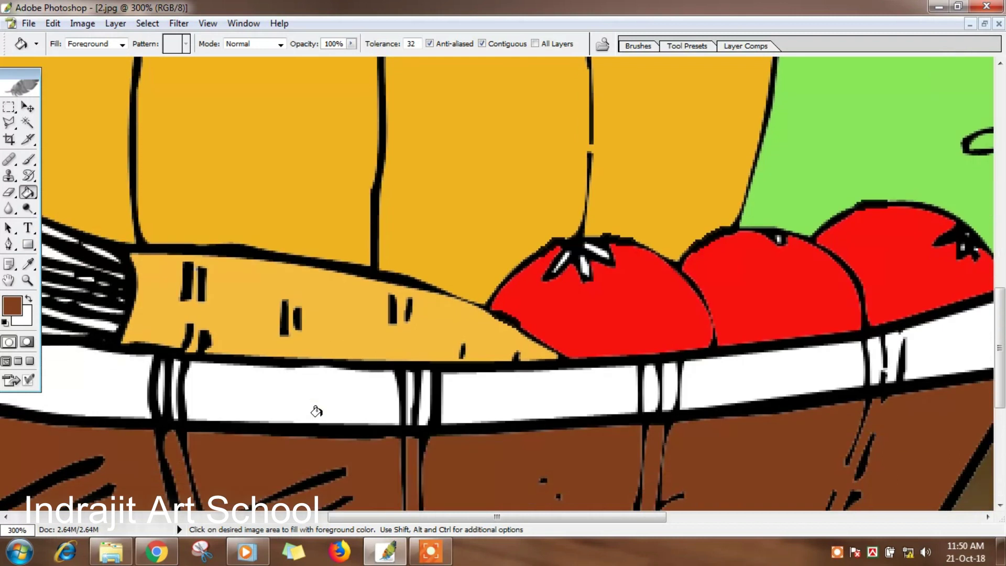
pyautogui.scroll(-2, 314, 456)
pyautogui.hscroll(-5, 294, 419)
pyautogui.click(355, 369)
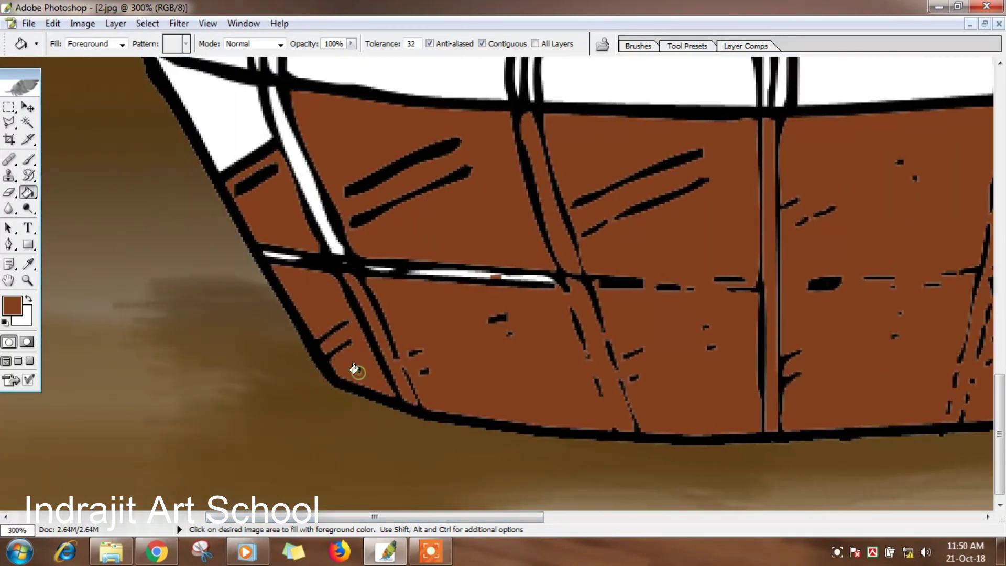
pyautogui.click(320, 212)
pyautogui.click(241, 135)
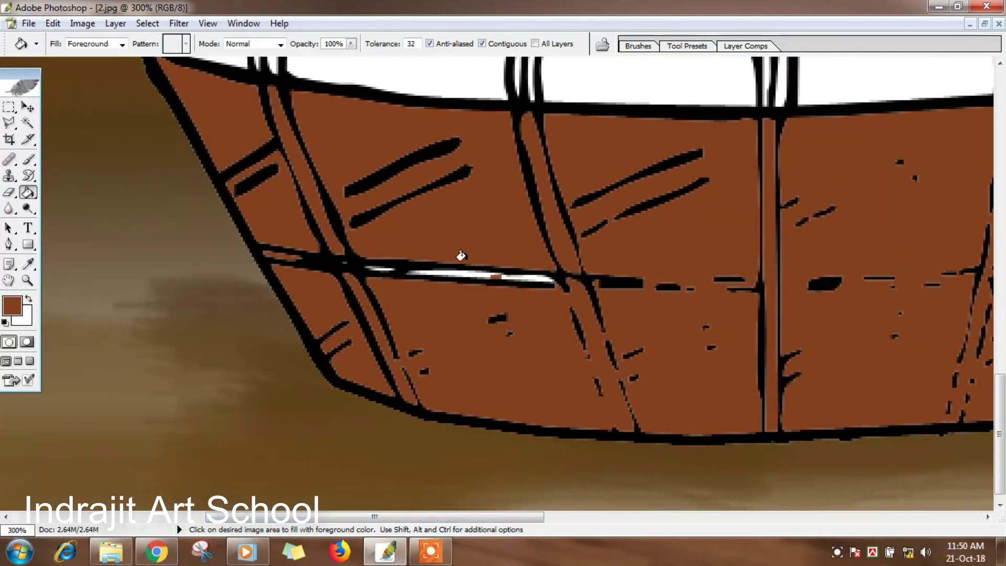
pyautogui.click(463, 271)
pyautogui.click(517, 274)
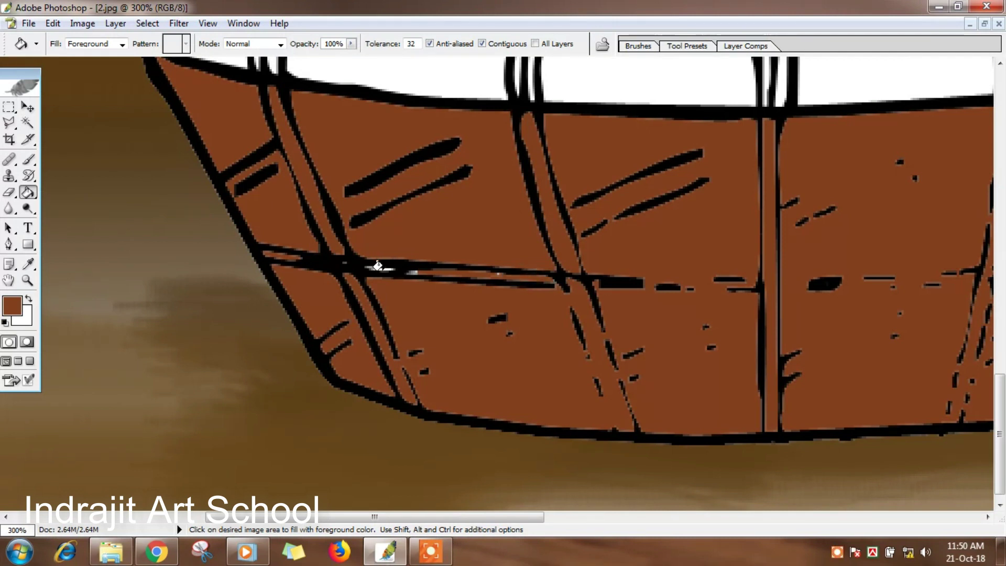
# Choose a lighter reddish-brown foreground colour and fill the left and front sections of the basket's rim with it
pyautogui.scroll(4, 370, 337)
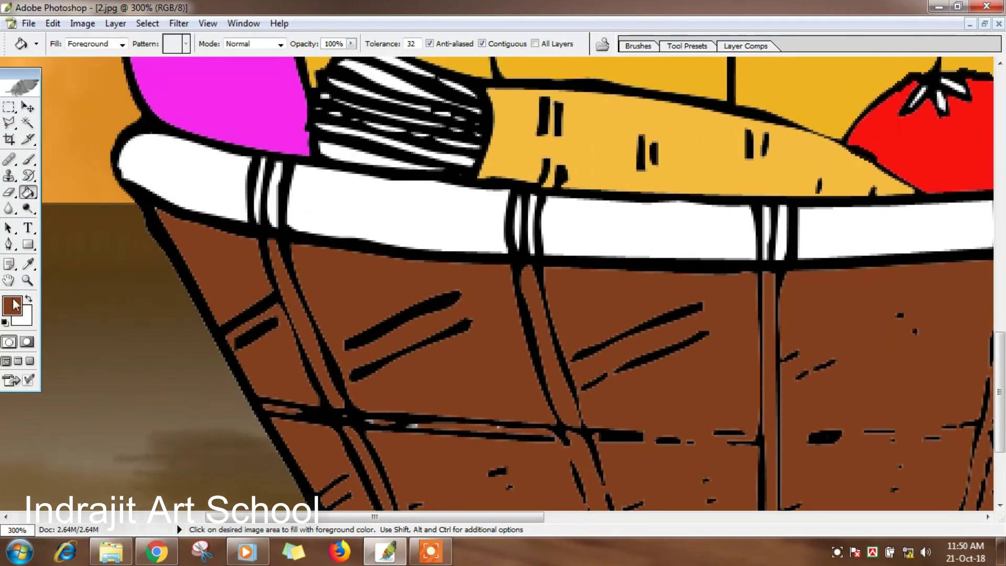
pyautogui.click(12, 305)
pyautogui.click(762, 135)
pyautogui.click(970, 78)
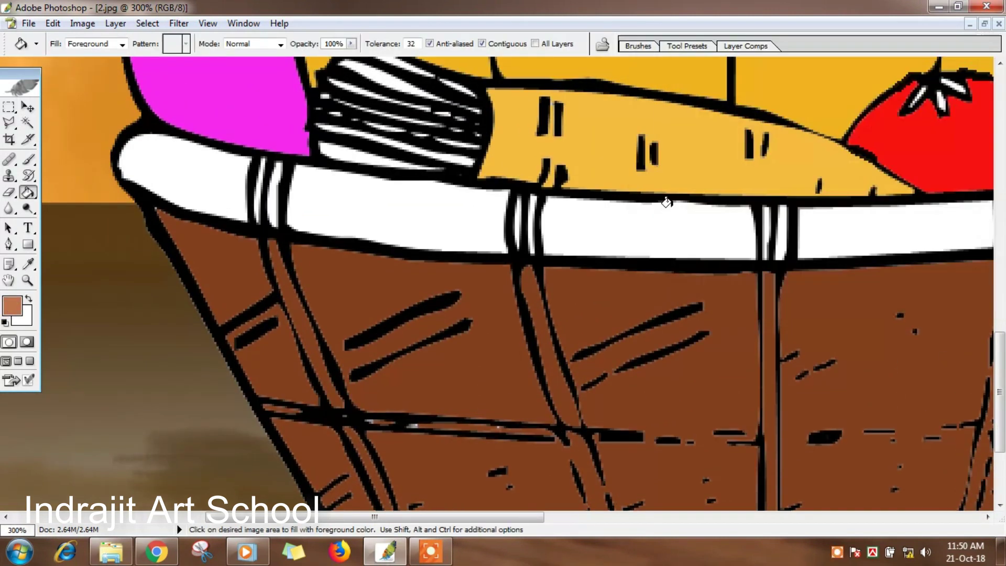
pyautogui.click(668, 216)
pyautogui.click(465, 215)
pyautogui.click(222, 181)
pyautogui.moveTo(408, 519); pyautogui.dragTo(511, 535)
pyautogui.click(614, 230)
pyautogui.click(780, 215)
# Fill the right end of the basket's rim and the narrow strips crossing its centre and right half with the lighter brown
pyautogui.hscroll(5, 776, 205)
pyautogui.click(773, 186)
pyautogui.click(694, 187)
pyautogui.click(487, 220)
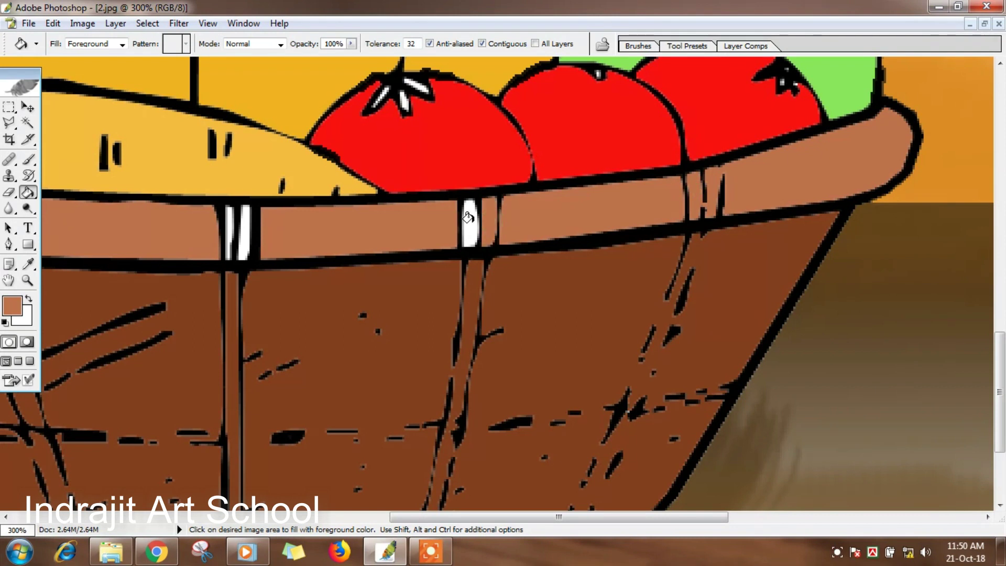
pyautogui.click(469, 220)
pyautogui.click(241, 229)
pyautogui.click(228, 223)
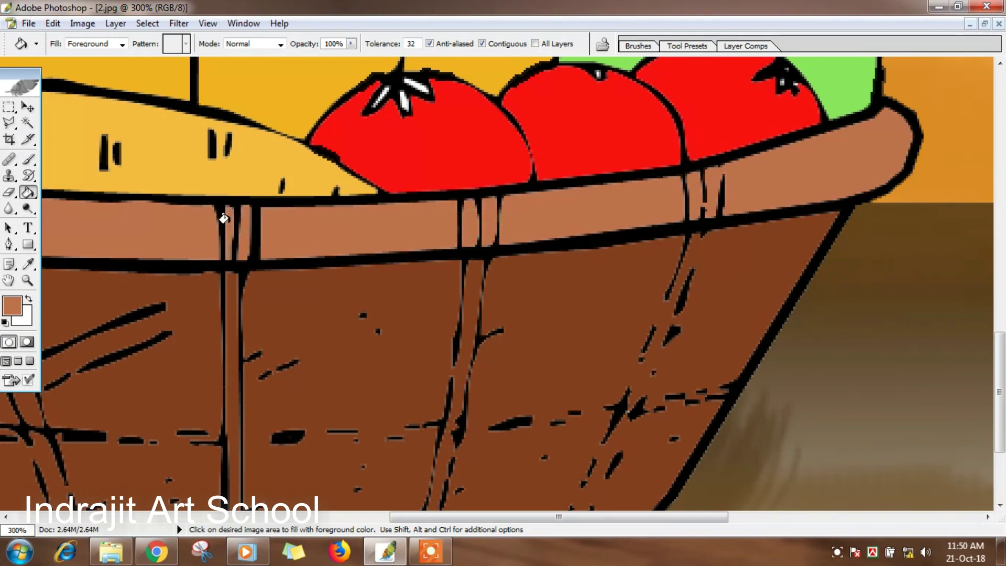
# Fill the white strips of the two bands crossing the left half of the basket's rim with the lighter brown
pyautogui.hotkey('ctrl', '-')
pyautogui.hscroll(-5, 220, 474)
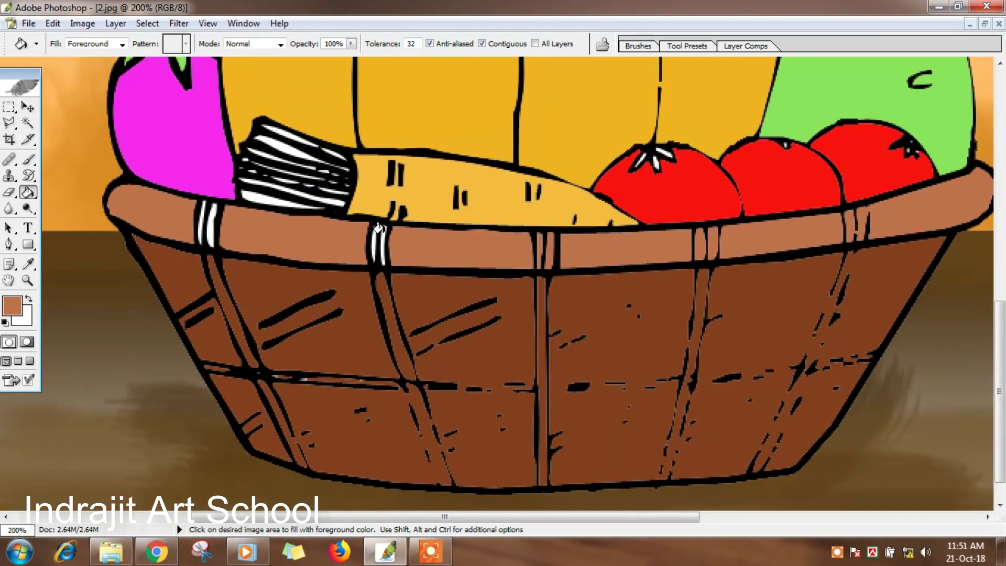
pyautogui.hotkey('ctrl', '+')
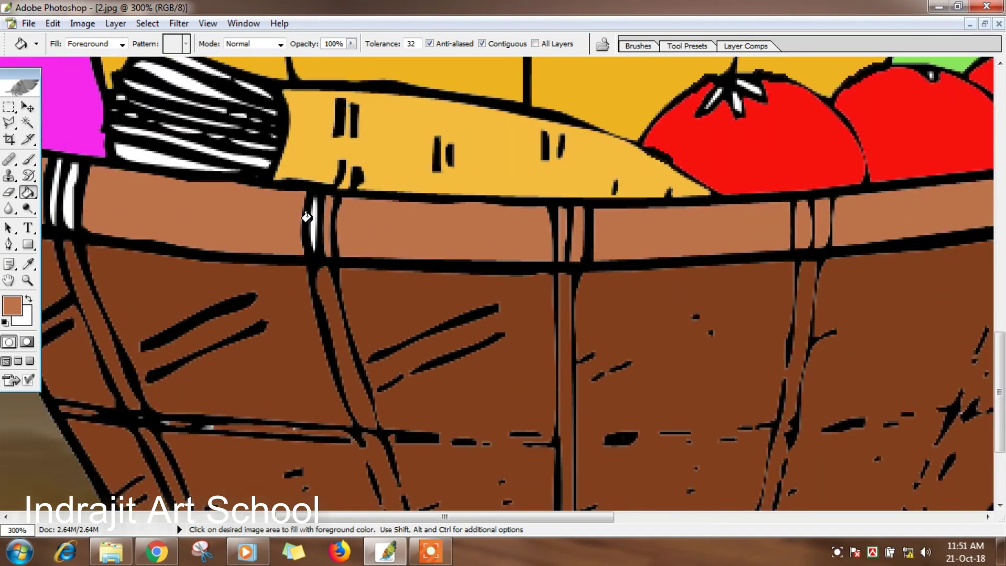
pyautogui.hscroll(-7, 383, 502)
pyautogui.click(395, 197)
pyautogui.click(376, 185)
# Choose a bright green foreground colour and fill the white gaps between the carrot's stalks with it
pyautogui.click(12, 305)
pyautogui.click(856, 224)
pyautogui.click(782, 103)
pyautogui.click(970, 78)
pyautogui.press('g')
pyautogui.click(485, 158)
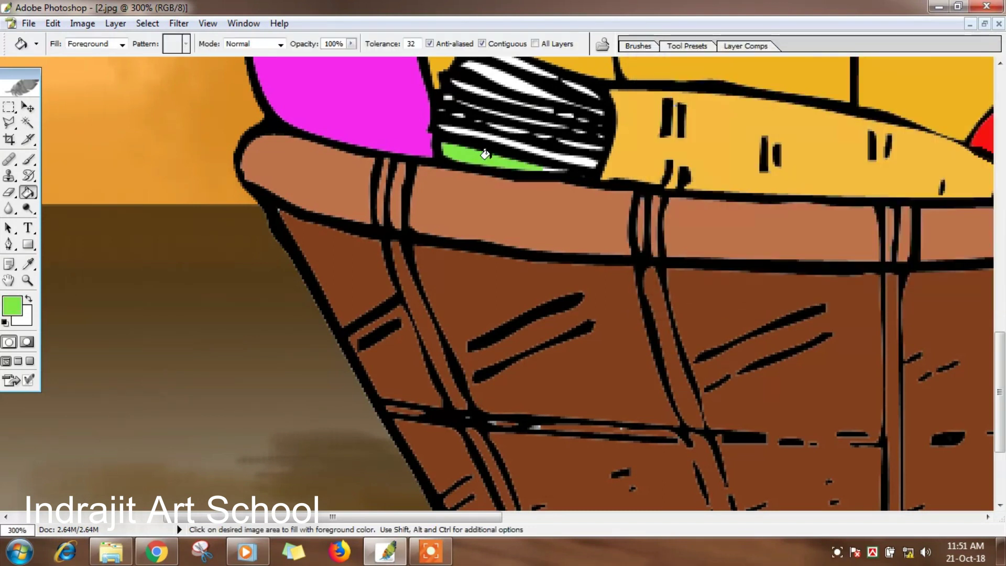
pyautogui.click(553, 153)
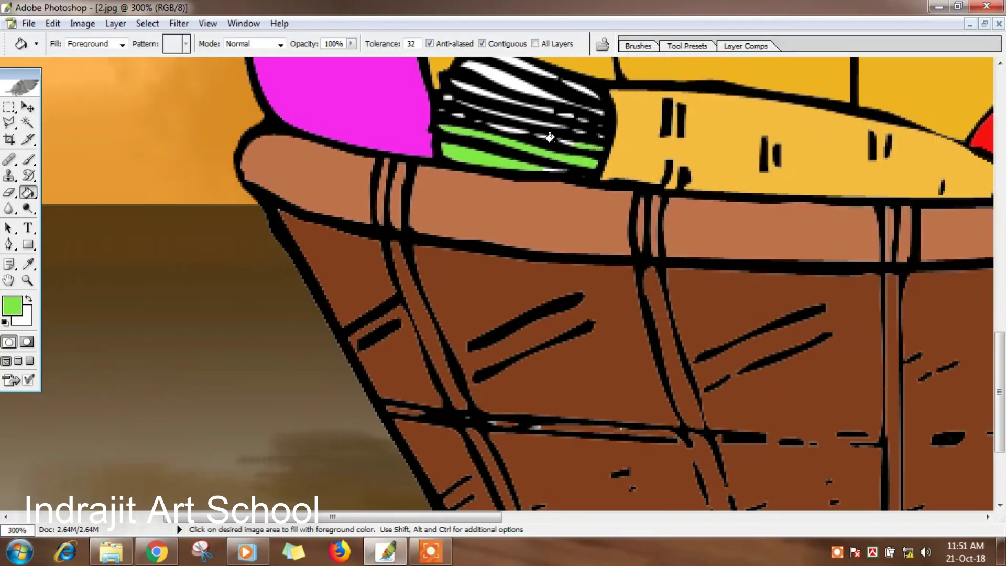
pyautogui.click(472, 87)
pyautogui.click(495, 74)
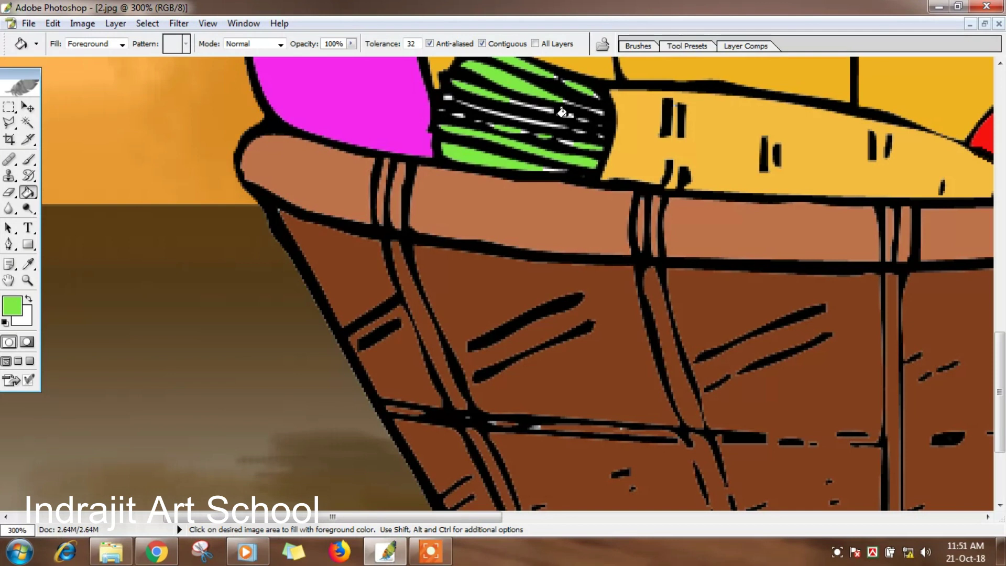
# Fill the small leaves on top of the tomatoes with the same bright green
pyautogui.hotkey('ctrl', '-')
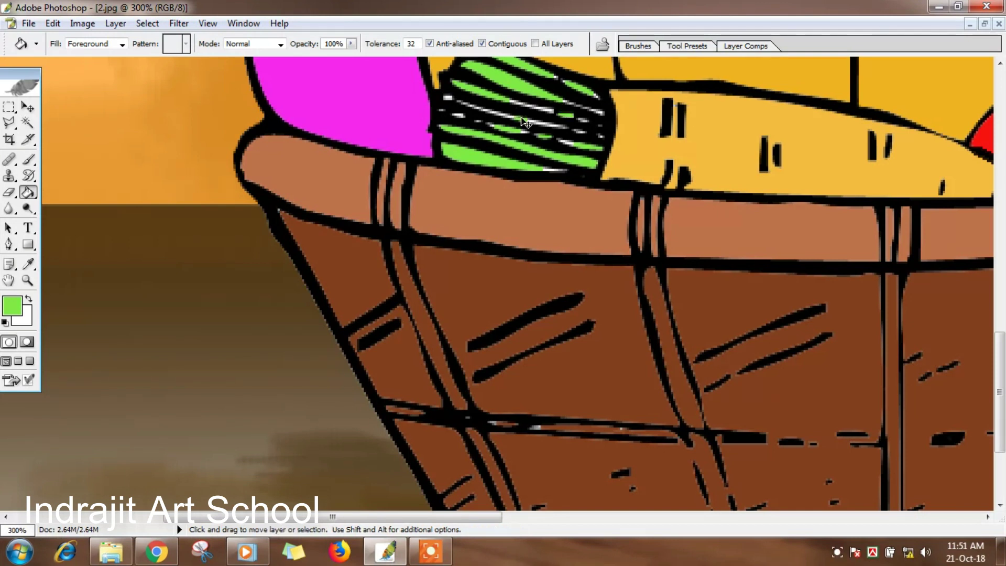
pyautogui.hotkey('ctrl', '0')
pyautogui.hotkey('ctrl', '+')
pyautogui.hotkey('ctrl', '+')
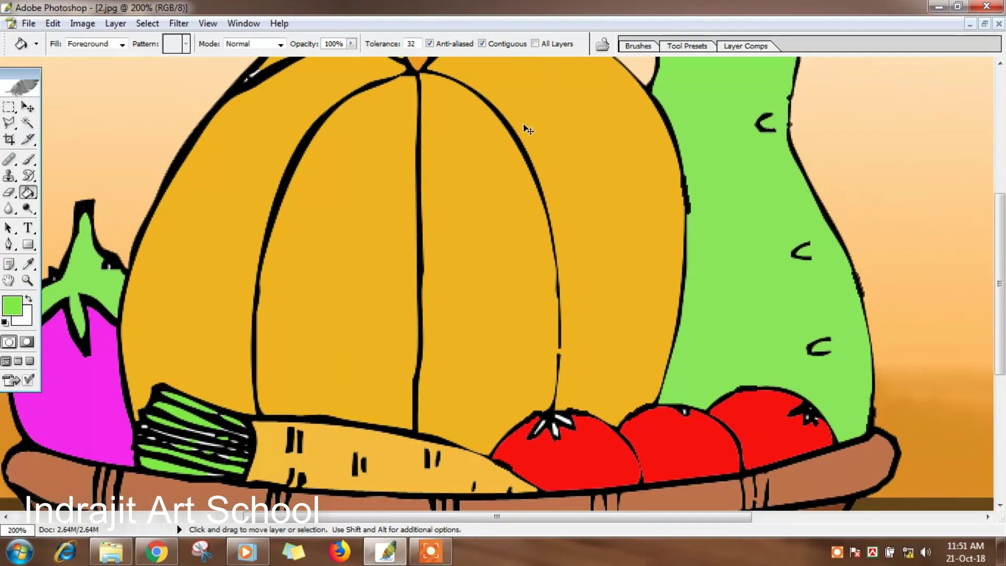
pyautogui.hotkey('ctrl', '+')
pyautogui.scroll(-3, 551, 183)
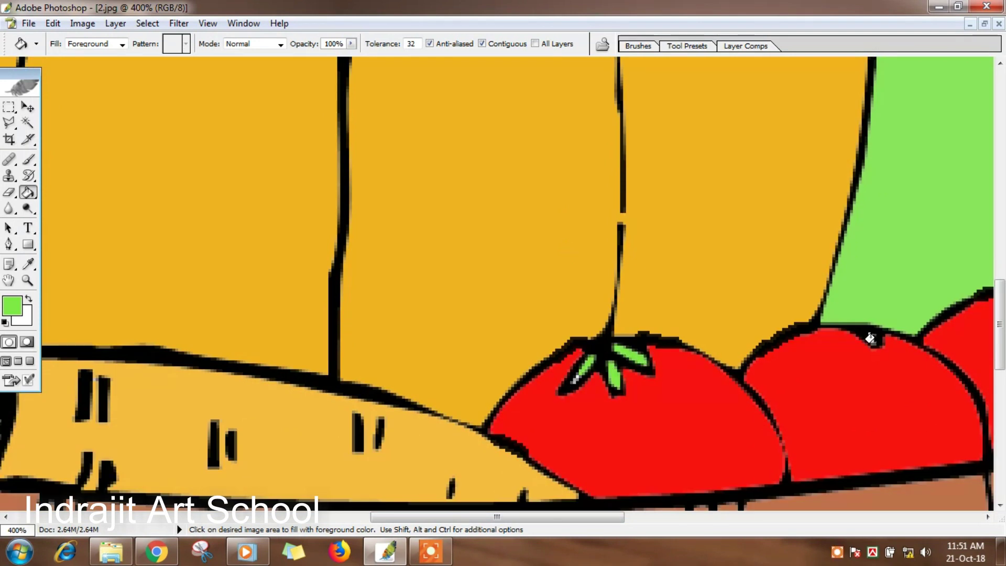
pyautogui.hotkey('ctrl', '0')
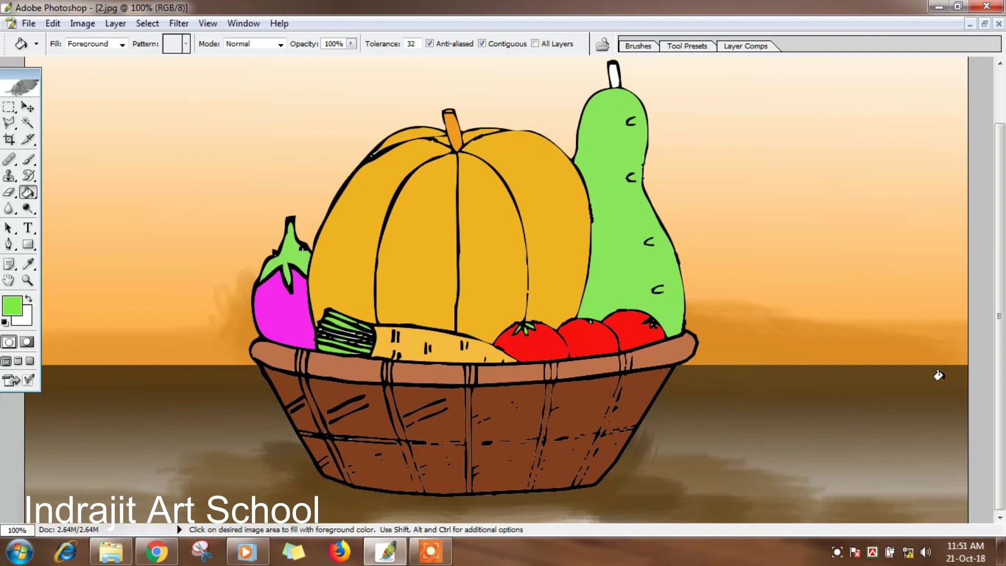
# Choose a darker green foreground colour and fill the gourd's stem with it
pyautogui.hotkey('ctrl', 'alt', '0')
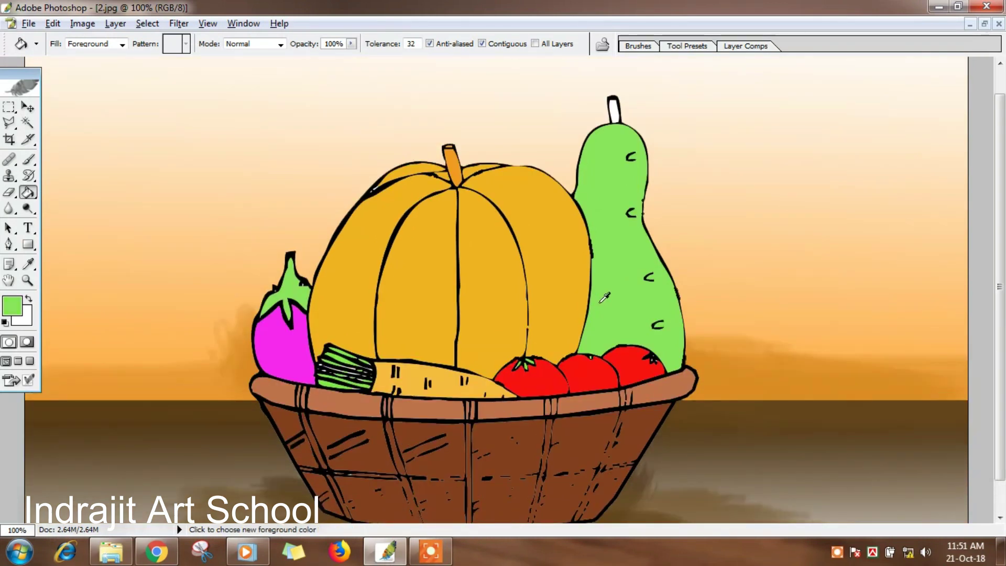
pyautogui.click(12, 306)
pyautogui.click(806, 141)
pyautogui.click(958, 80)
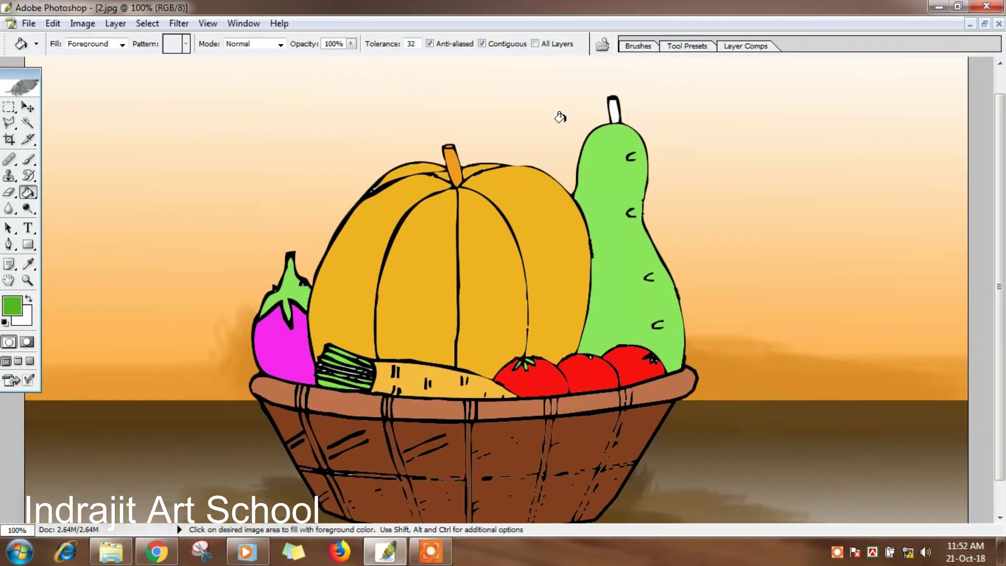
# Select the gourd's body and shade its left side and base with the darker green using a 47 px brush
pyautogui.click(28, 123)
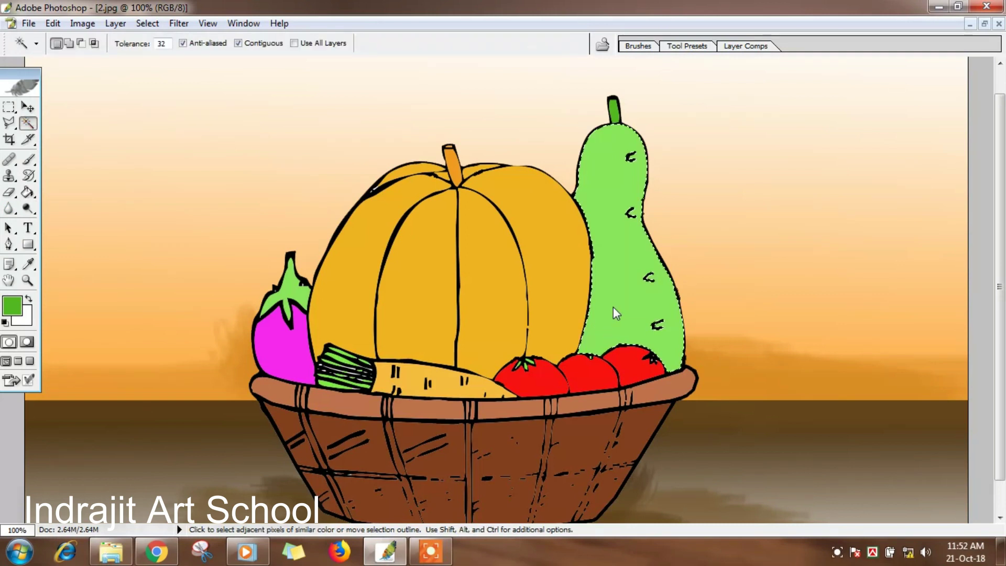
pyautogui.click(28, 159)
pyautogui.click(100, 44)
pyautogui.click(69, 84)
pyautogui.click(54, 84)
pyautogui.moveTo(589, 163)
pyautogui.mouseDown()
pyautogui.moveTo(597, 260)
pyautogui.moveTo(590, 356)
pyautogui.mouseUp()
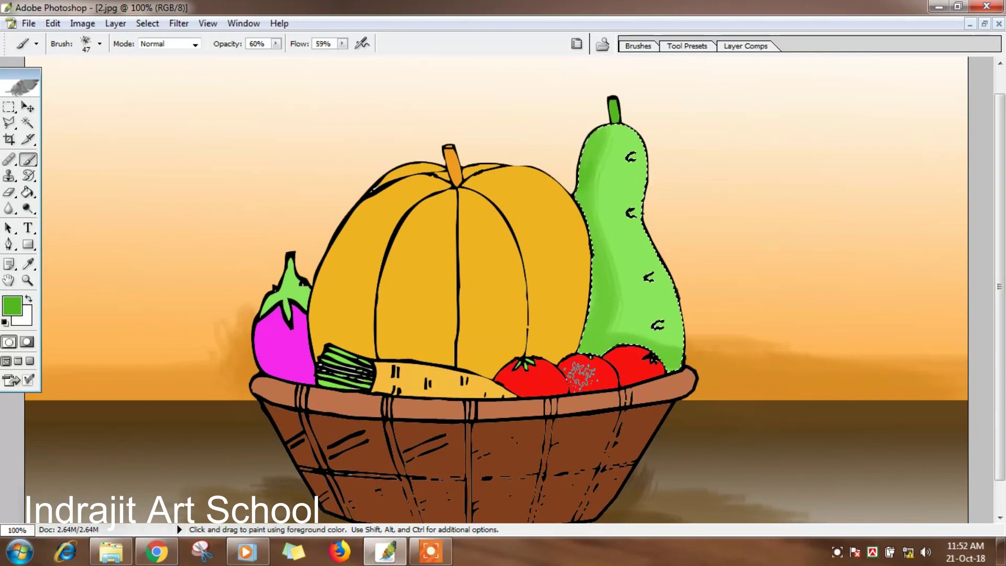
# Sample the gourd's light green and brush over the shaded edge to blend it into the body
pyautogui.click(28, 264)
pyautogui.click(626, 157)
pyautogui.click(27, 159)
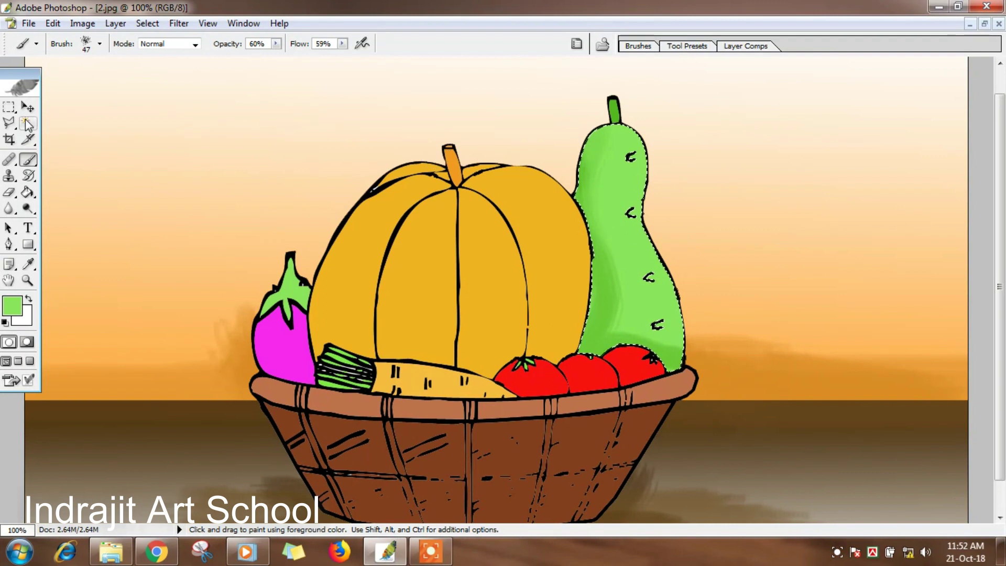
# Set the foreground colour to pale yellow #F6E97F and brush highlights along the gourd's top and right side at 81 px
pyautogui.click(28, 263)
pyautogui.click(12, 305)
pyautogui.click(856, 248)
pyautogui.click(742, 95)
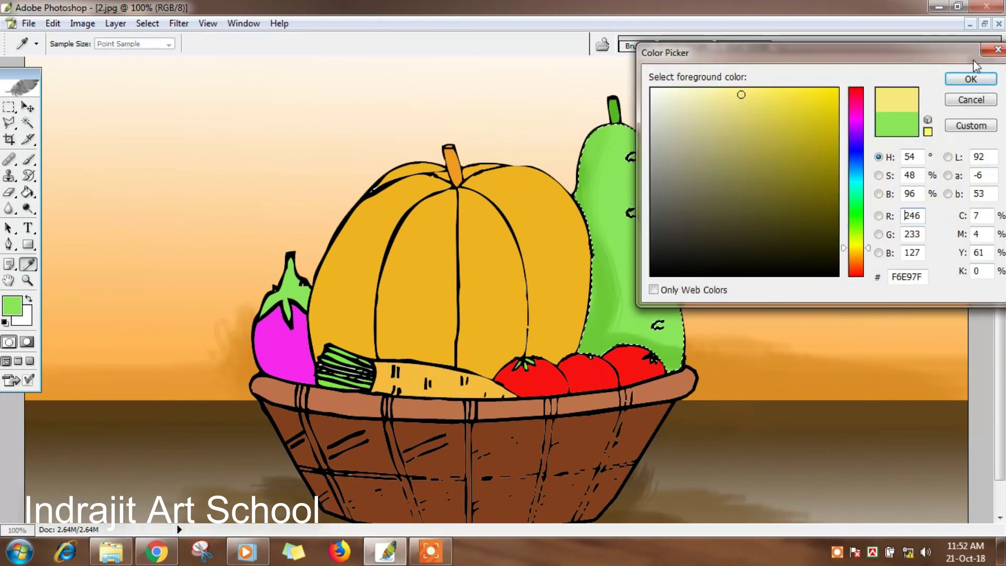
pyautogui.click(970, 79)
pyautogui.press('b')
pyautogui.click(100, 44)
pyautogui.click(77, 83)
pyautogui.moveTo(584, 118)
pyautogui.mouseDown()
pyautogui.moveTo(616, 113)
pyautogui.moveTo(650, 165)
pyautogui.moveTo(635, 131)
pyautogui.moveTo(690, 157)
pyautogui.moveTo(650, 147)
pyautogui.moveTo(650, 213)
pyautogui.mouseUp()
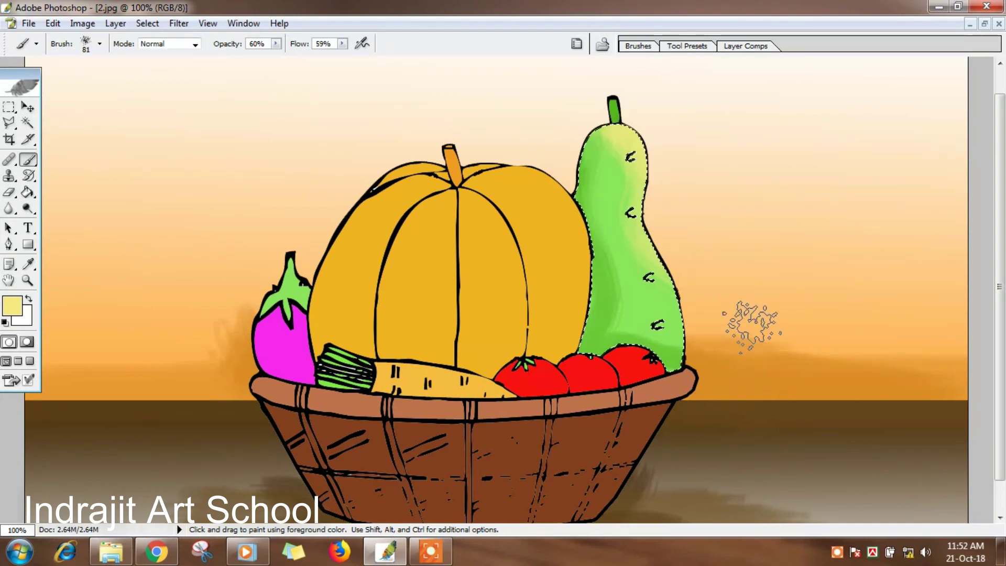
# Switch the foreground colour to white and brush highlights along the gourd's top and right edge at 46 px
pyautogui.click(29, 298)
pyautogui.click(99, 44)
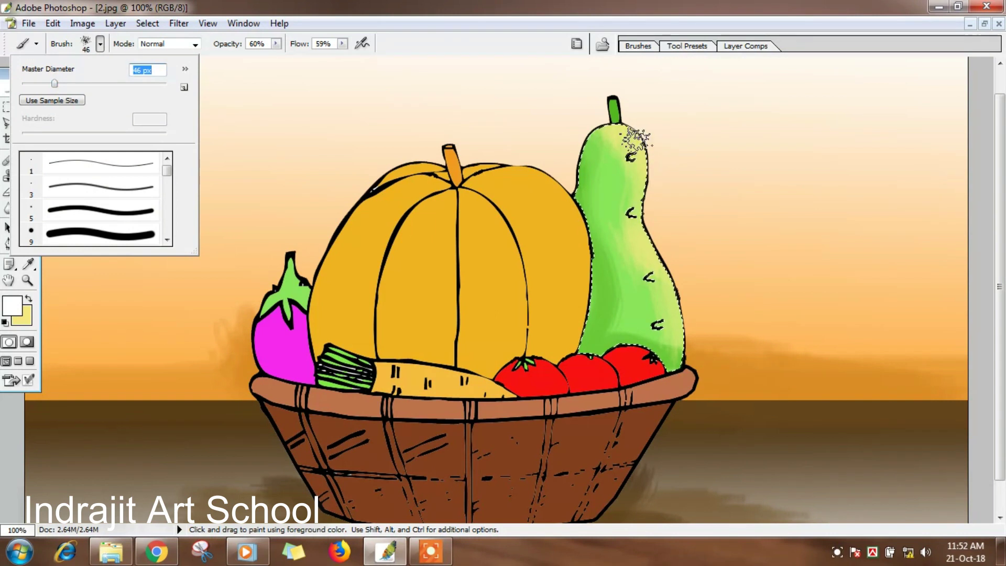
pyautogui.press('Return')
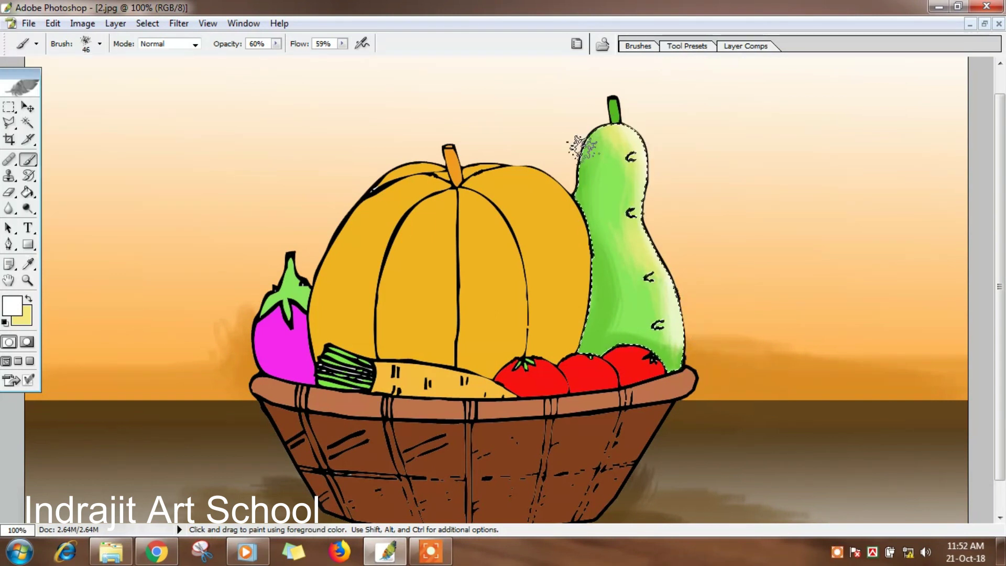
# Select the gourd's stem and brush a highlight on it with light green sampled from the gourd's body
pyautogui.click(28, 123)
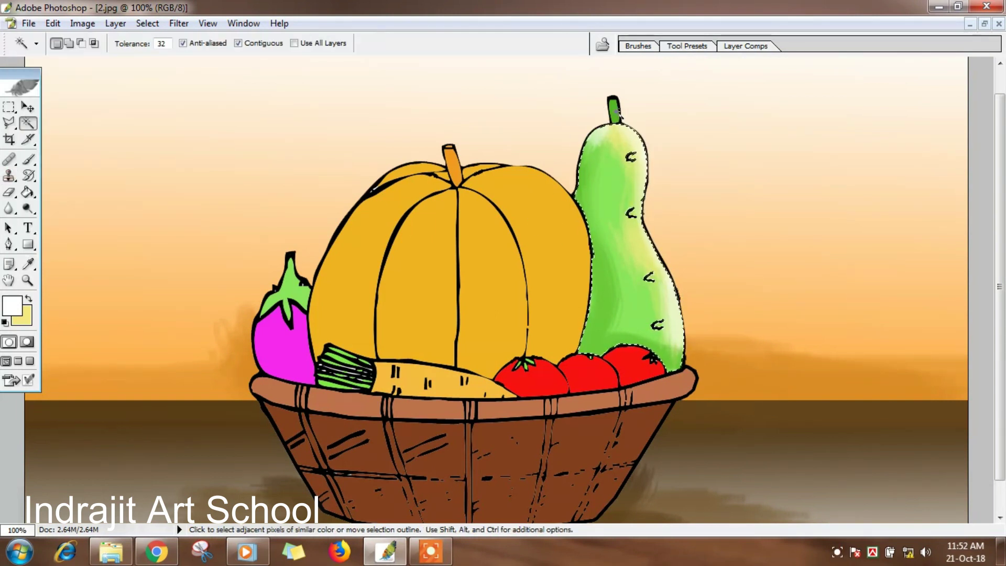
pyautogui.click(28, 263)
pyautogui.click(642, 314)
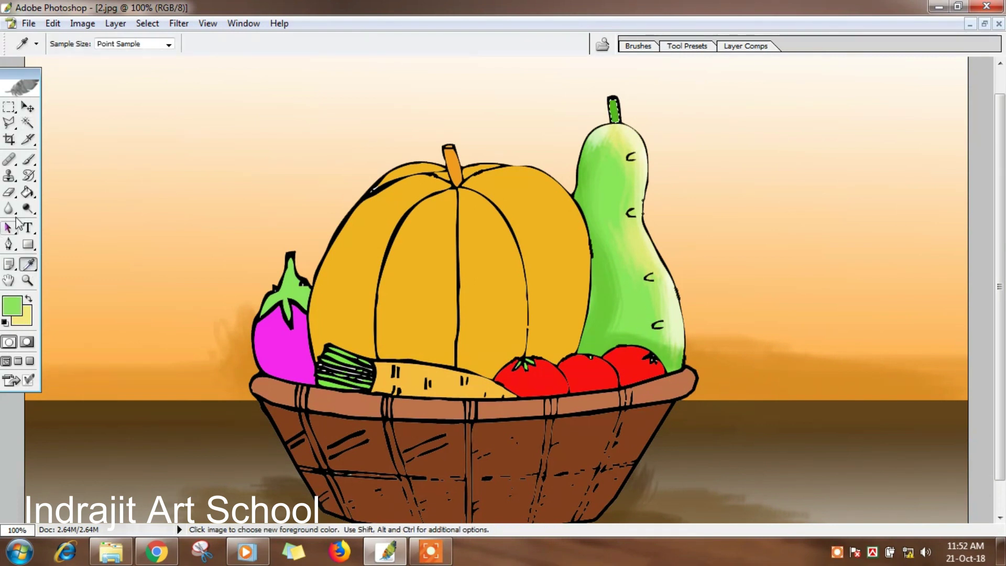
pyautogui.click(28, 160)
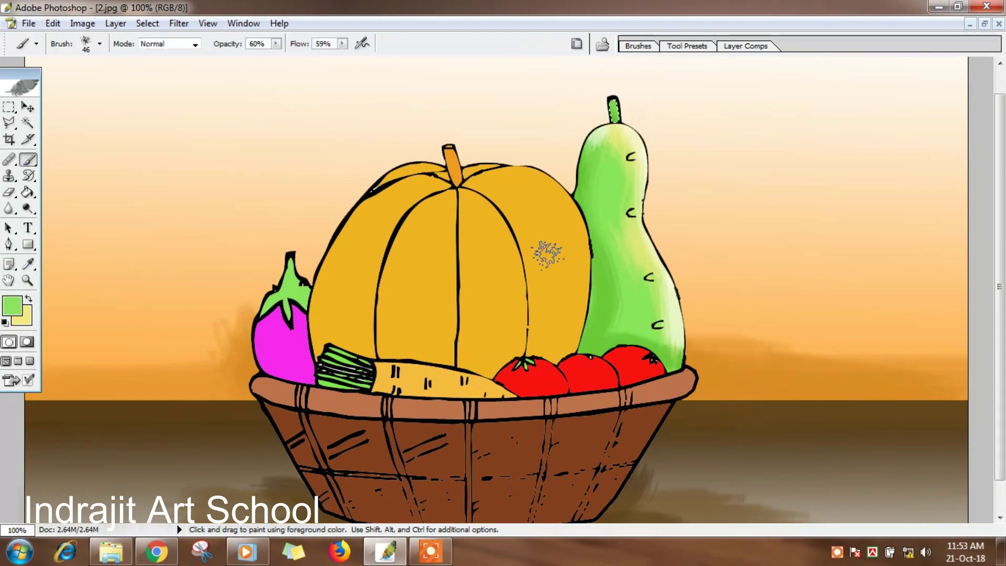
# Select the pumpkin's segment just left of its centre line with the Magic Wand
pyautogui.scroll(-2, 540, 252)
pyautogui.press('w')
pyautogui.click(407, 278)
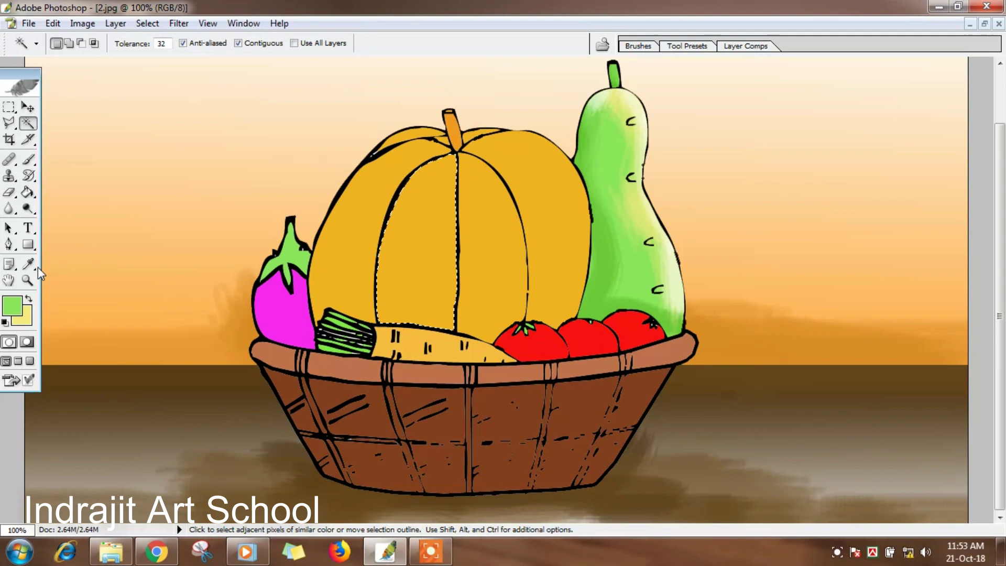
# Sample the pumpkin's yellow and set the foreground colour to the darker orange #D88E0E
pyautogui.press('i')
pyautogui.click(11, 306)
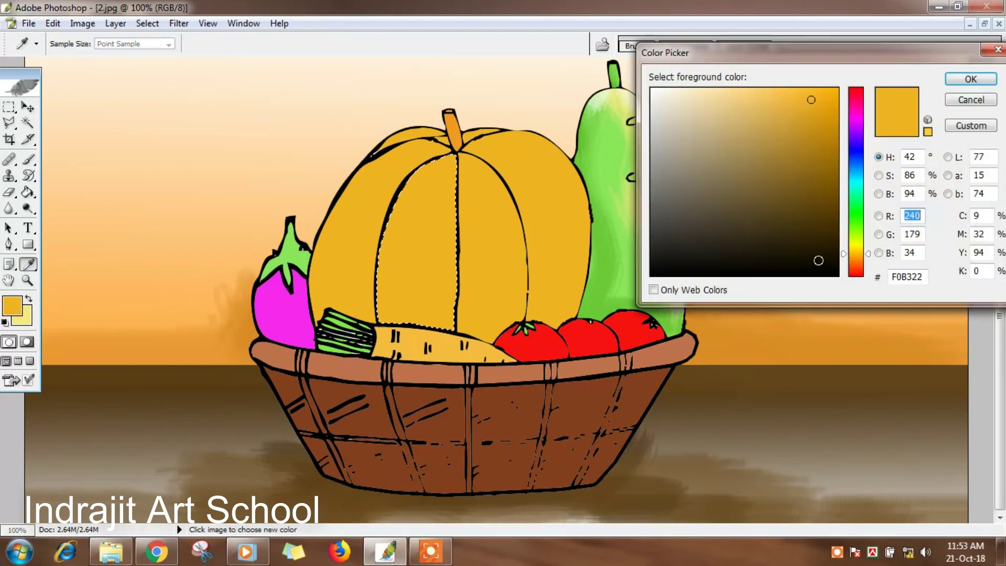
pyautogui.click(829, 112)
pyautogui.click(970, 78)
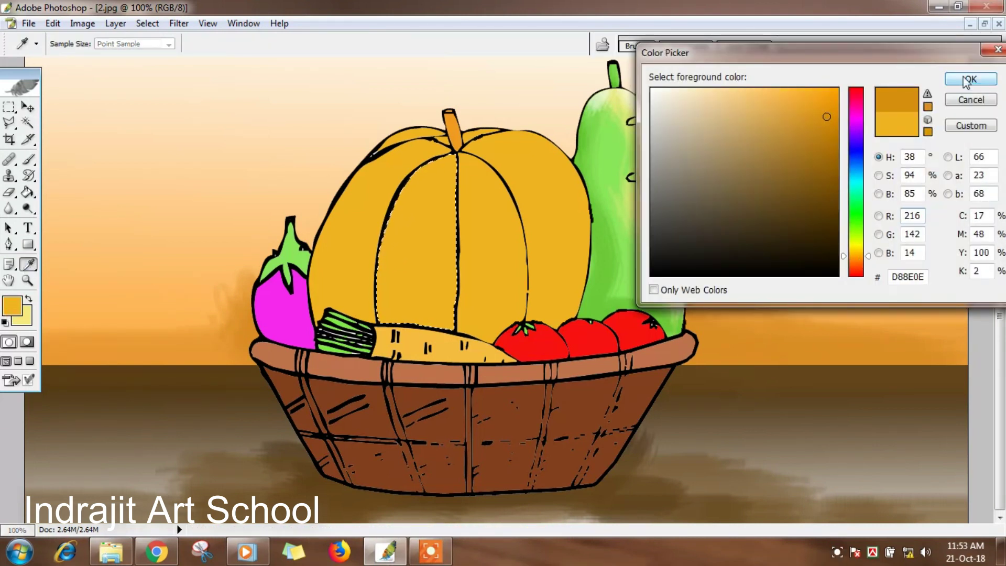
# Choose a light peach-orange foreground colour and brush it along the left and right edges of the selected pumpkin segment
pyautogui.click(11, 312)
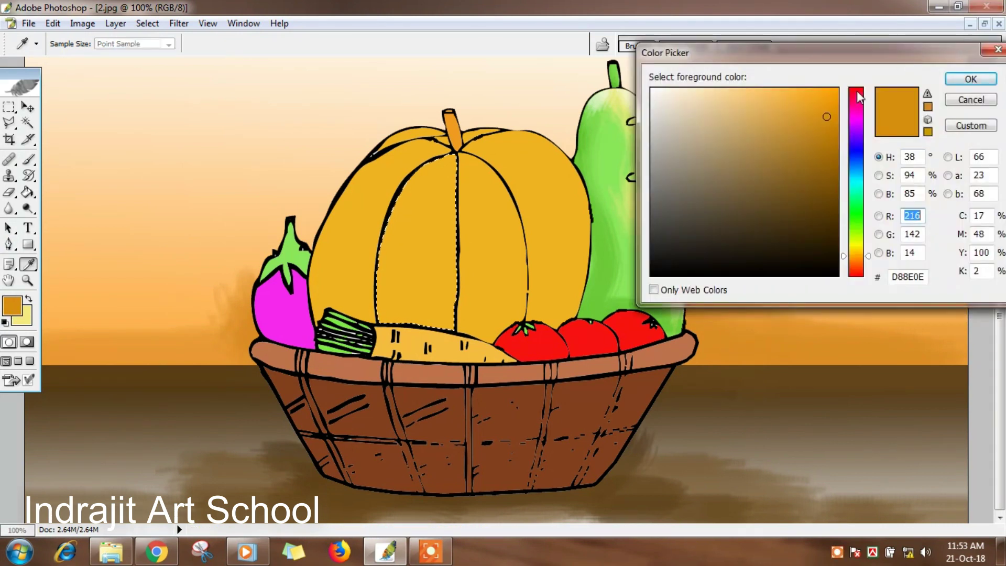
pyautogui.click(858, 96)
pyautogui.click(856, 266)
pyautogui.click(746, 105)
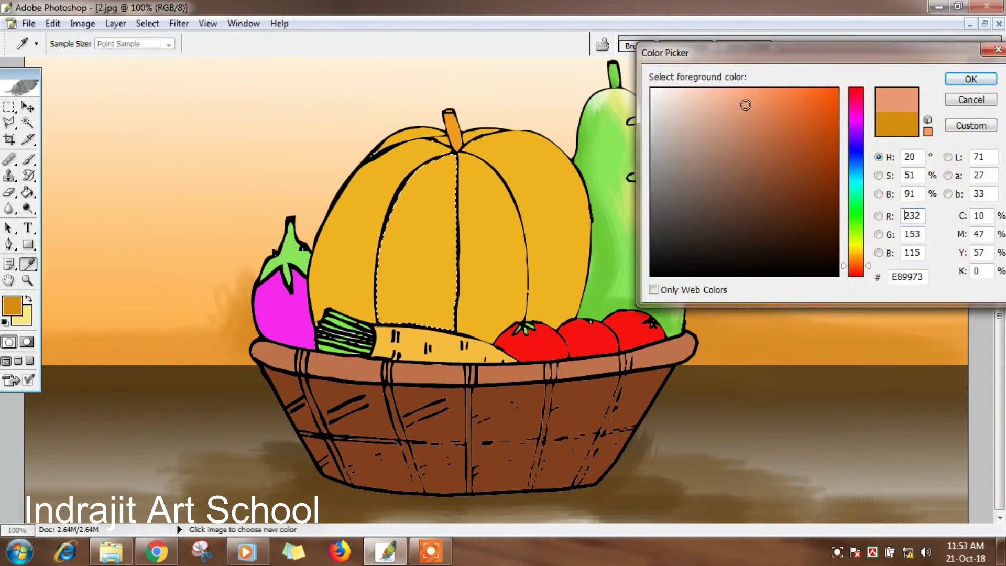
pyautogui.click(753, 100)
pyautogui.click(971, 79)
pyautogui.press('b')
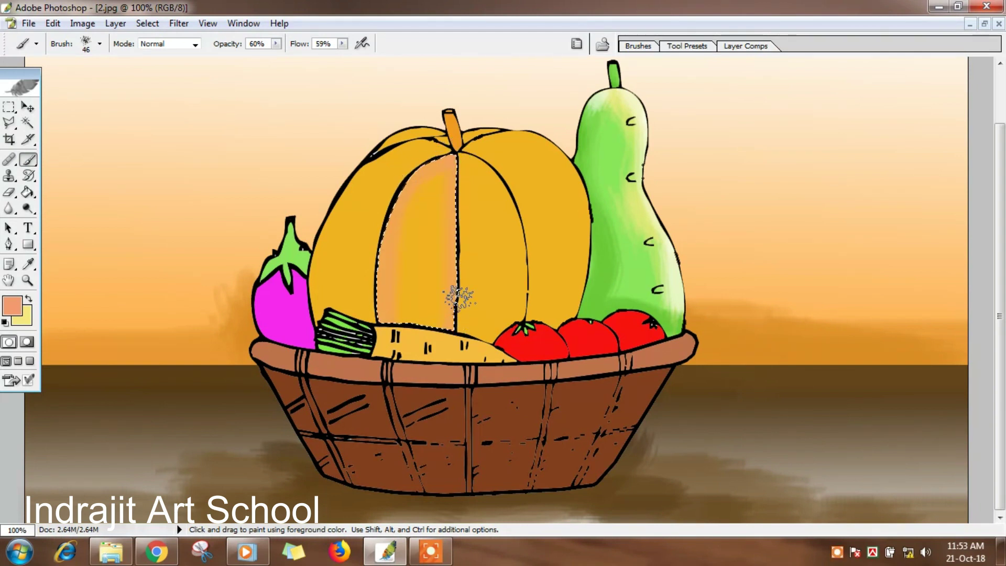
# Swap the foreground and background colours and set the new foreground to light yellow #F6F57F
pyautogui.click(29, 299)
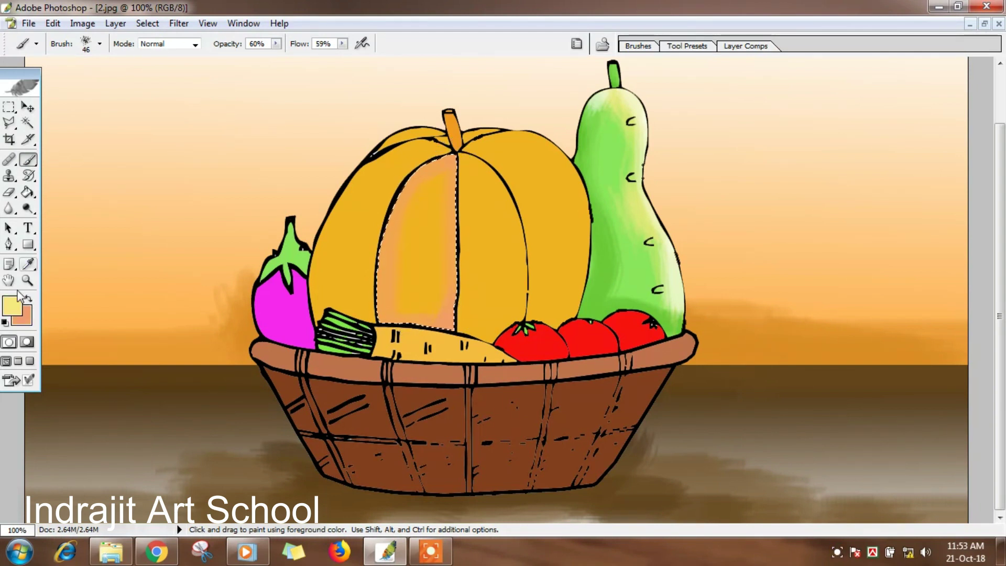
pyautogui.click(29, 264)
pyautogui.click(12, 306)
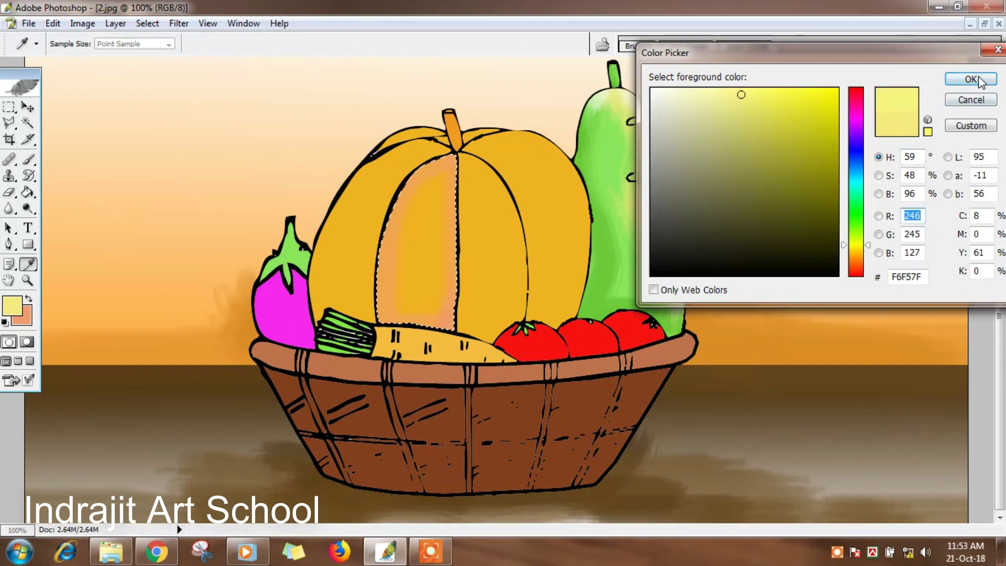
pyautogui.click(971, 78)
pyautogui.press('b')
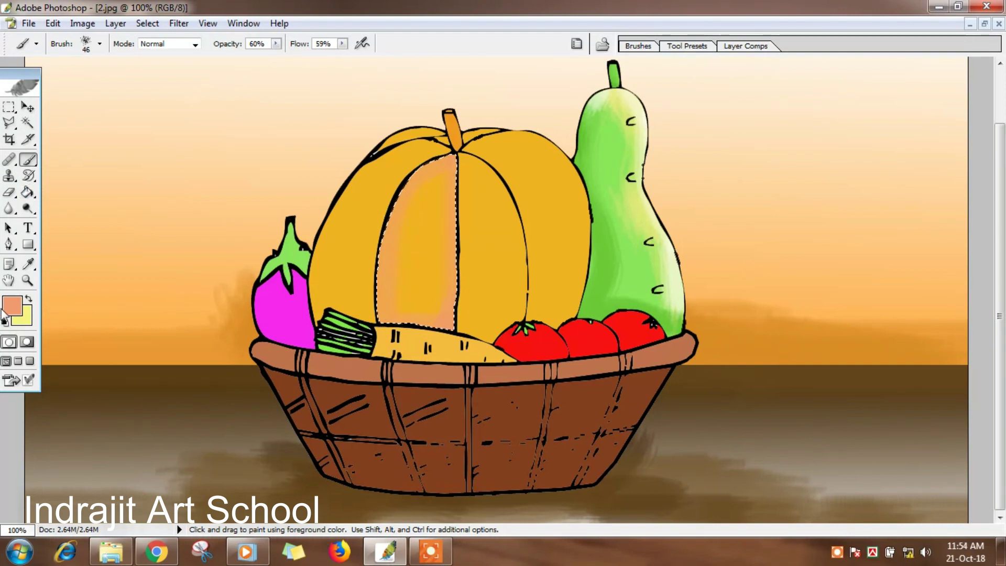
# Sample the pumpkin's yellow, choose a darker orange foreground, and brush shading along the edges and base of the selected centre-left segment
pyautogui.click(28, 264)
pyautogui.click(495, 282)
pyautogui.click(16, 311)
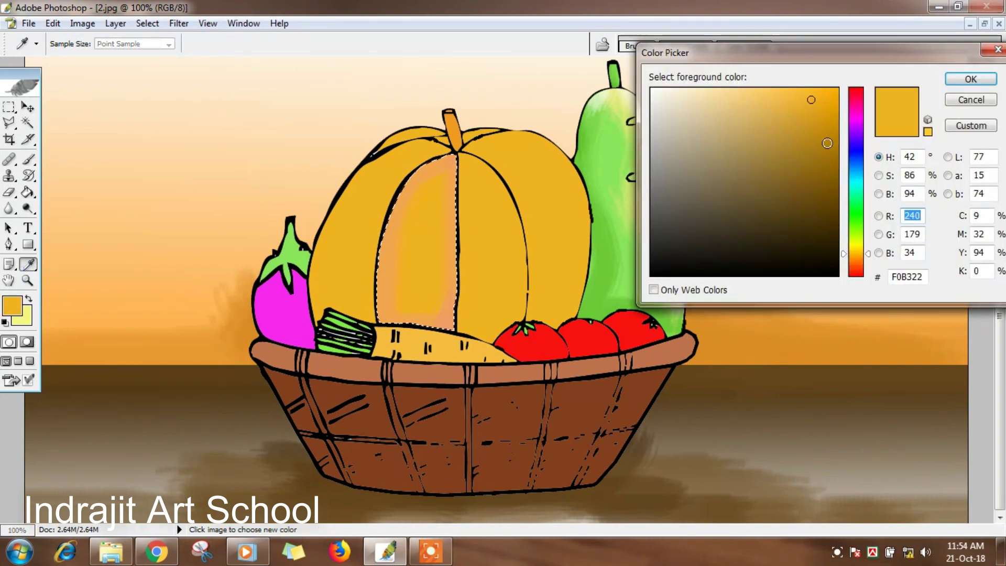
pyautogui.click(828, 130)
pyautogui.click(855, 260)
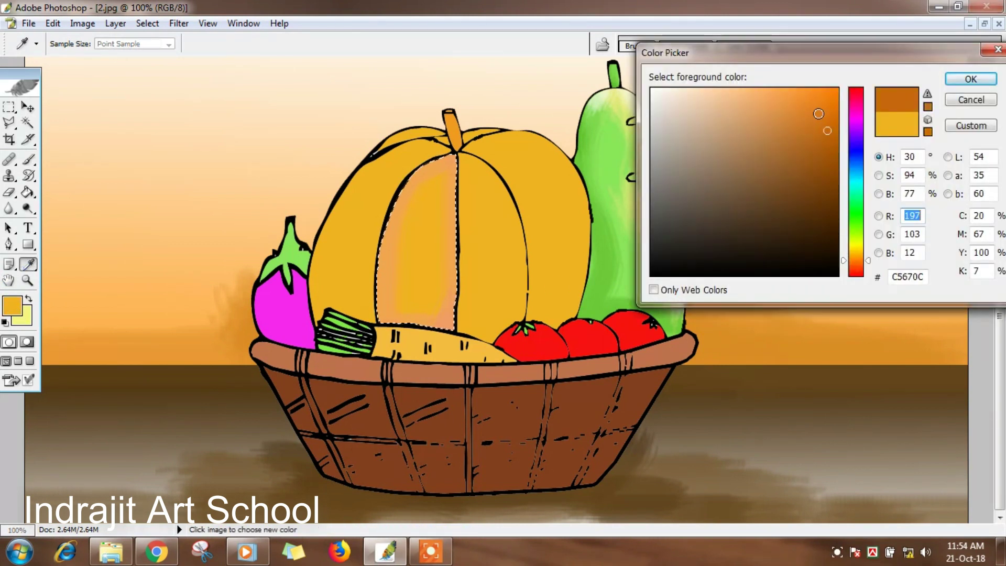
pyautogui.click(971, 79)
pyautogui.click(29, 160)
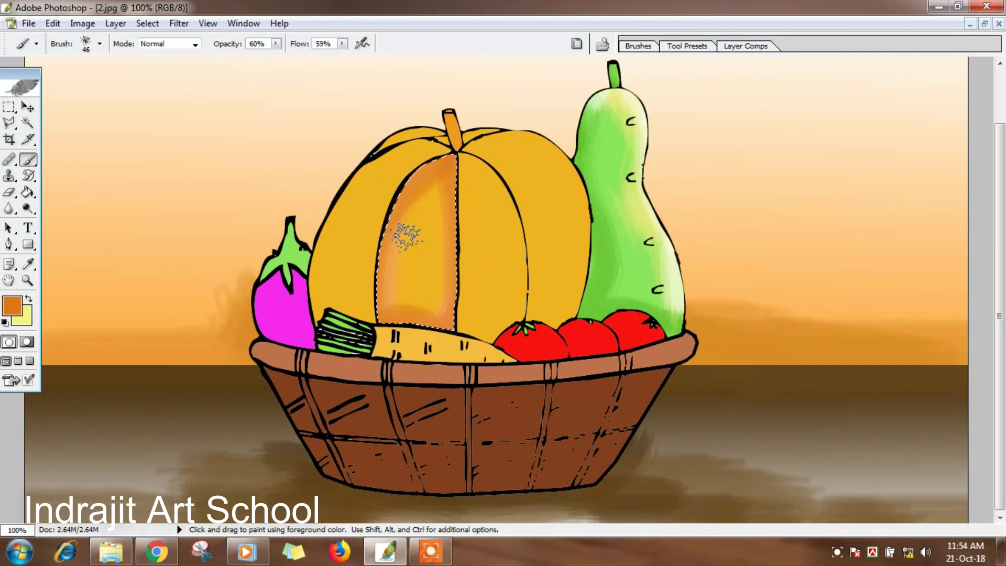
# Select the pumpkin's outer left segment with the Magic Wand and brush dark orange shading along its edges and base
pyautogui.click(27, 123)
pyautogui.click(352, 240)
pyautogui.click(28, 161)
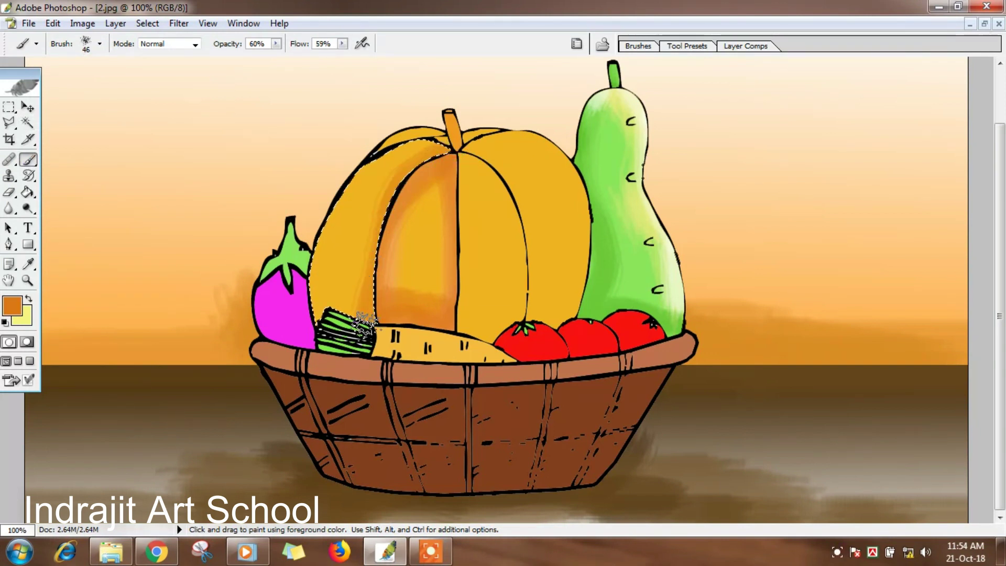
# Select the pumpkin's segments right of the centre line and shade their edges and lower parts with dark orange
pyautogui.click(27, 122)
pyautogui.click(482, 209)
pyautogui.press('b')
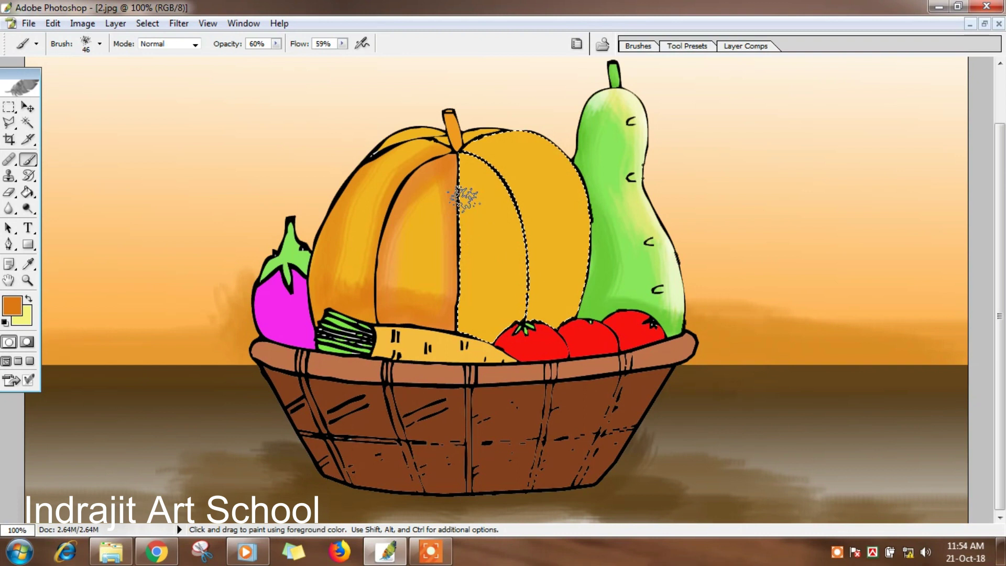
pyautogui.moveTo(503, 322)
pyautogui.mouseDown()
pyautogui.moveTo(525, 276)
pyautogui.moveTo(480, 293)
pyautogui.moveTo(581, 309)
pyautogui.moveTo(587, 235)
pyautogui.moveTo(560, 161)
pyautogui.moveTo(561, 302)
pyautogui.moveTo(538, 233)
pyautogui.moveTo(526, 277)
pyautogui.moveTo(513, 267)
pyautogui.moveTo(466, 274)
pyautogui.moveTo(464, 256)
pyautogui.moveTo(499, 220)
pyautogui.moveTo(477, 147)
pyautogui.mouseUp()
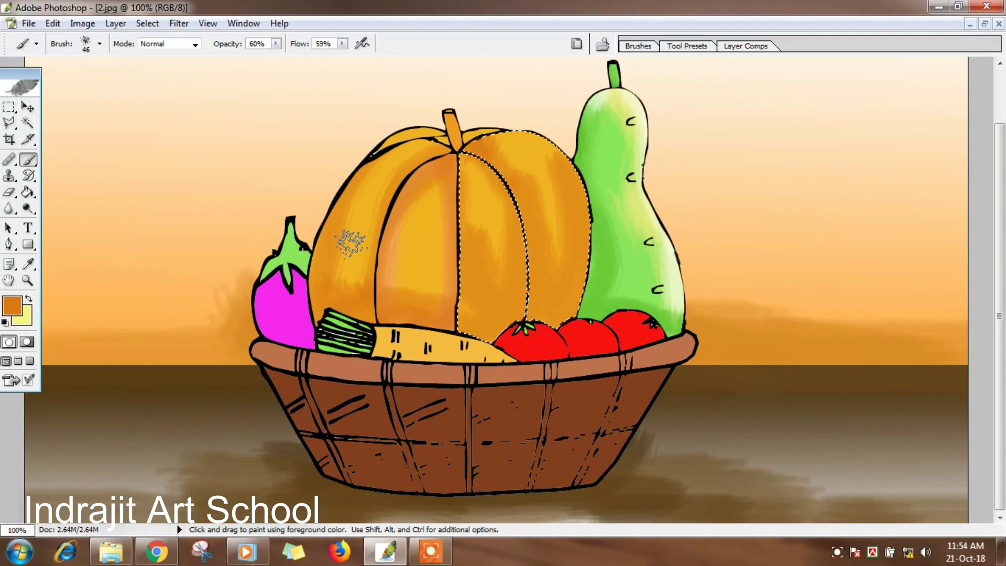
# Select the pumpkin's narrow back segment left of the stem and brush dark orange shading along it
pyautogui.hotkey('ctrl', '+')
pyautogui.hotkey('ctrl', '+')
pyautogui.scroll(6, 358, 246)
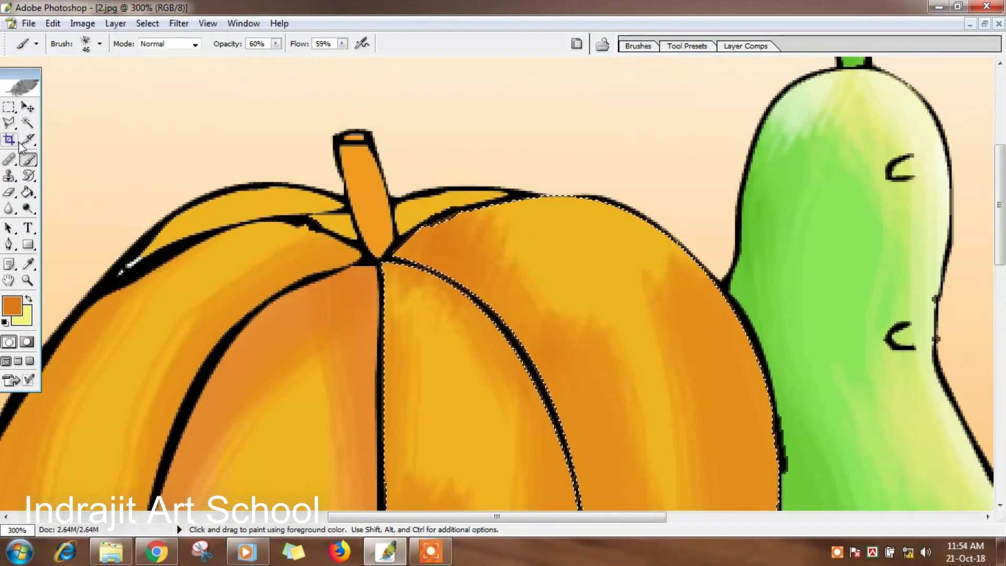
pyautogui.click(28, 123)
pyautogui.click(216, 207)
pyautogui.click(29, 160)
pyautogui.moveTo(336, 260)
pyautogui.mouseDown()
pyautogui.moveTo(224, 259)
pyautogui.moveTo(175, 244)
pyautogui.mouseUp()
# Select the small triangle left of the stem and the back segment right of it, shading each with dark orange
pyautogui.click(28, 124)
pyautogui.click(335, 215)
pyautogui.press('b')
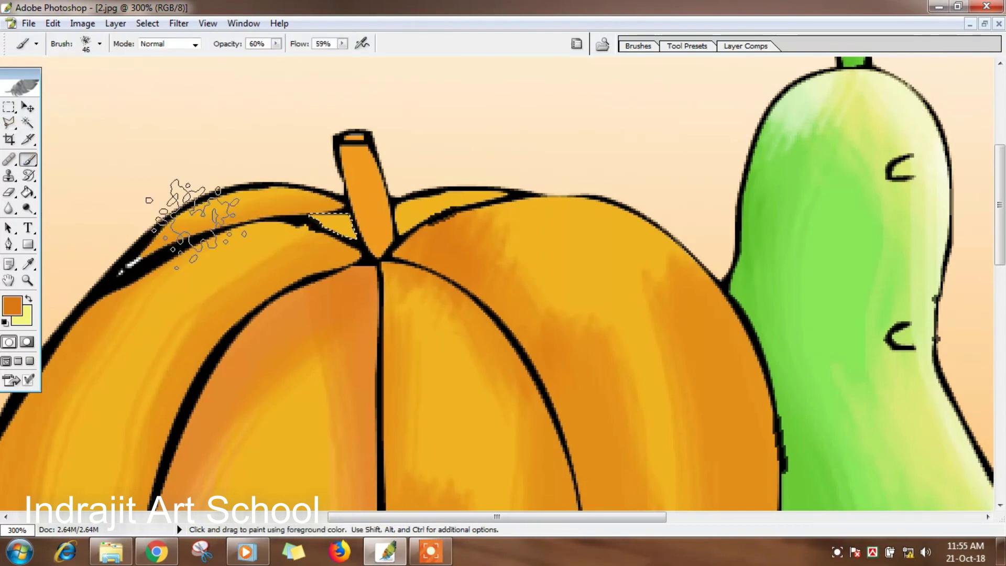
pyautogui.press('w')
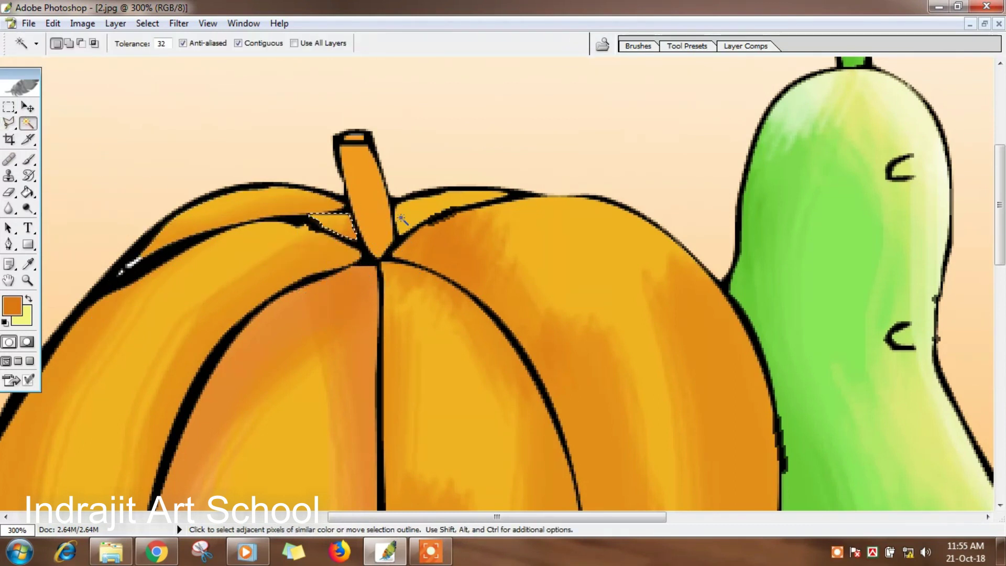
pyautogui.press('b')
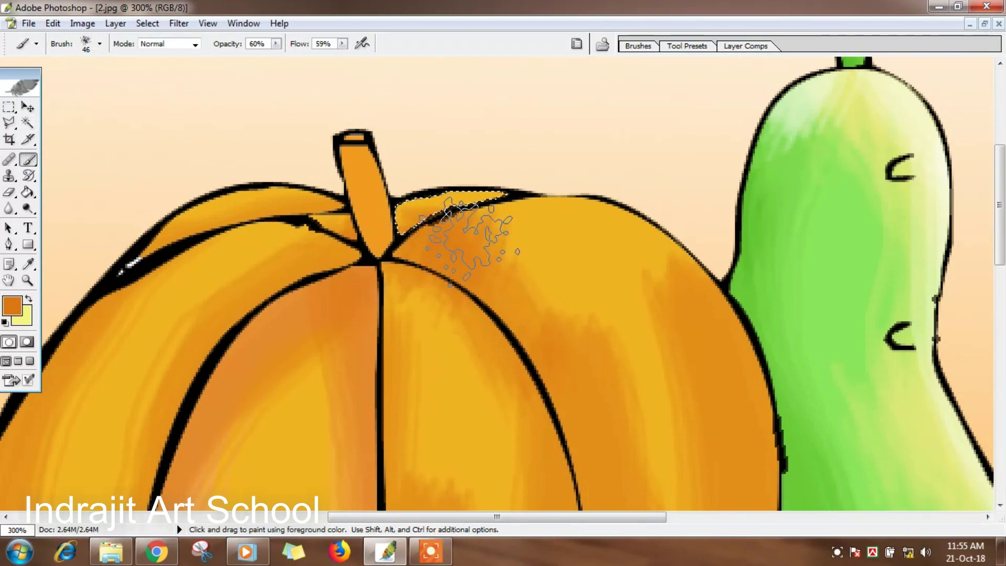
# Select the pumpkin's stem with the Magic Wand and shade it with the dark orange brush
pyautogui.click(29, 126)
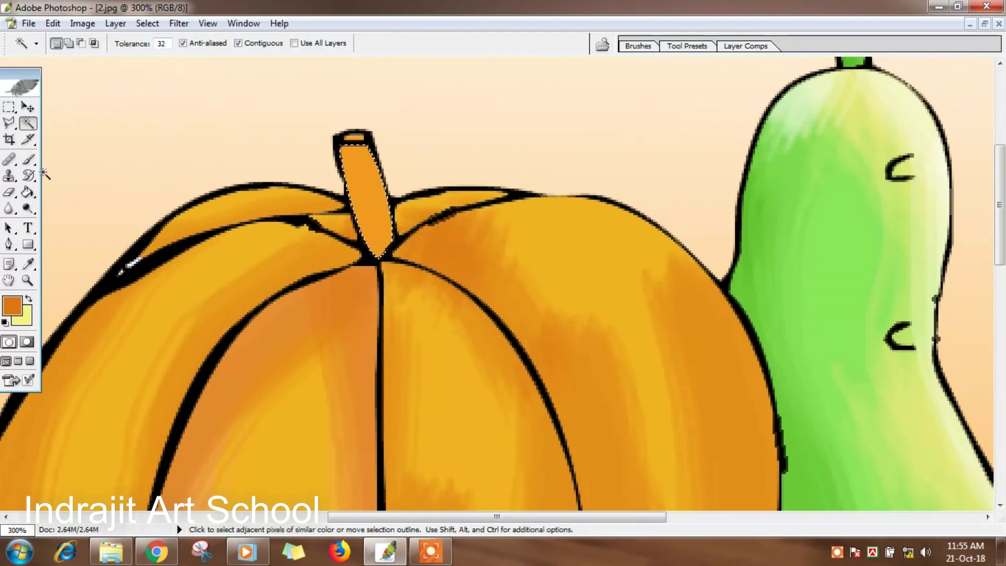
pyautogui.click(366, 194)
pyautogui.press('b')
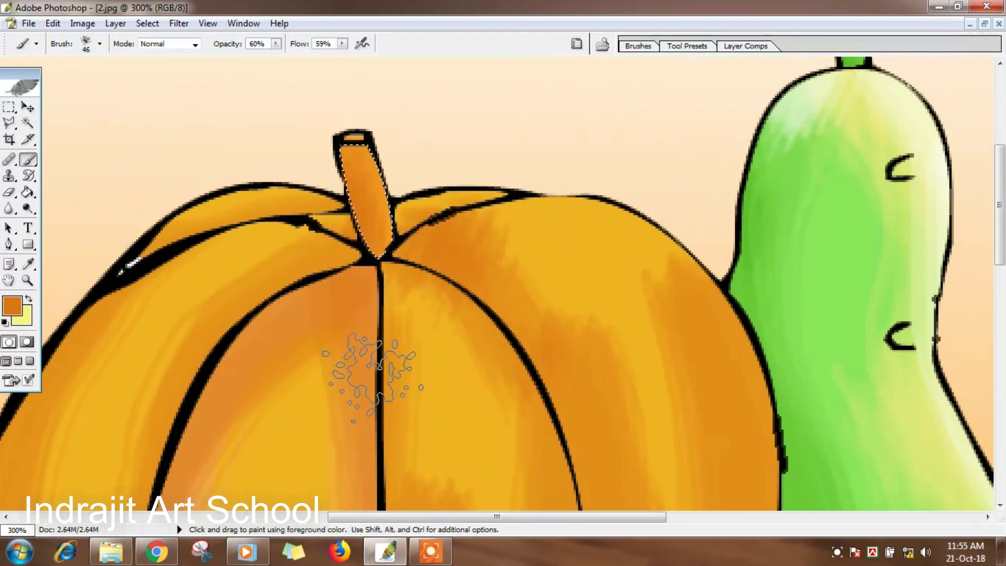
# Select the carrot's body with the Magic Wand
pyautogui.scroll(-3, 378, 371)
pyautogui.hotkey('ctrl', '-')
pyautogui.hotkey('ctrl', '-')
pyautogui.hotkey('ctrl', '-')
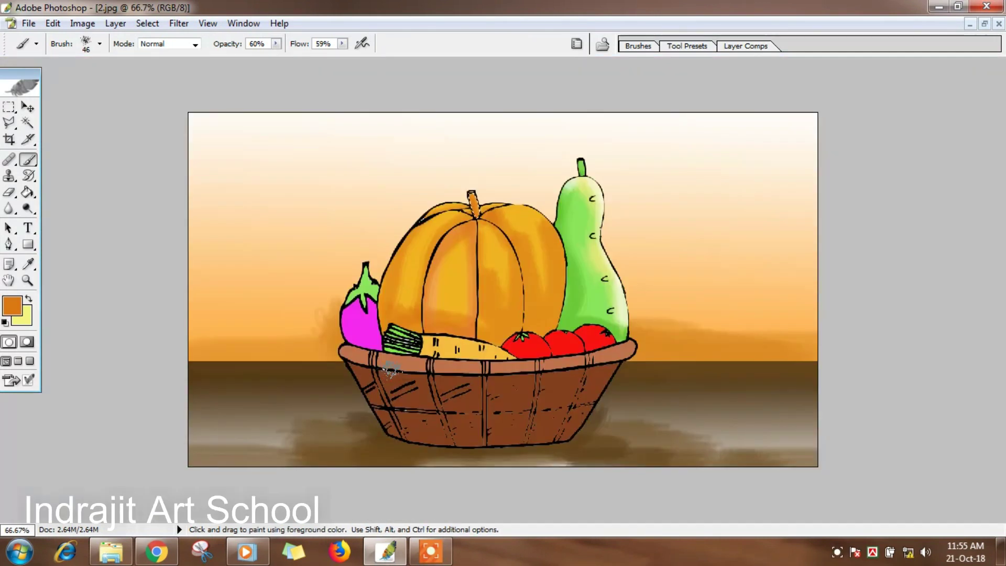
pyautogui.hotkey('ctrl', '+')
pyautogui.hotkey('ctrl', '+')
pyautogui.scroll(-1, 101, 135)
pyautogui.press('w')
pyautogui.click(313, 428)
pyautogui.press('z')
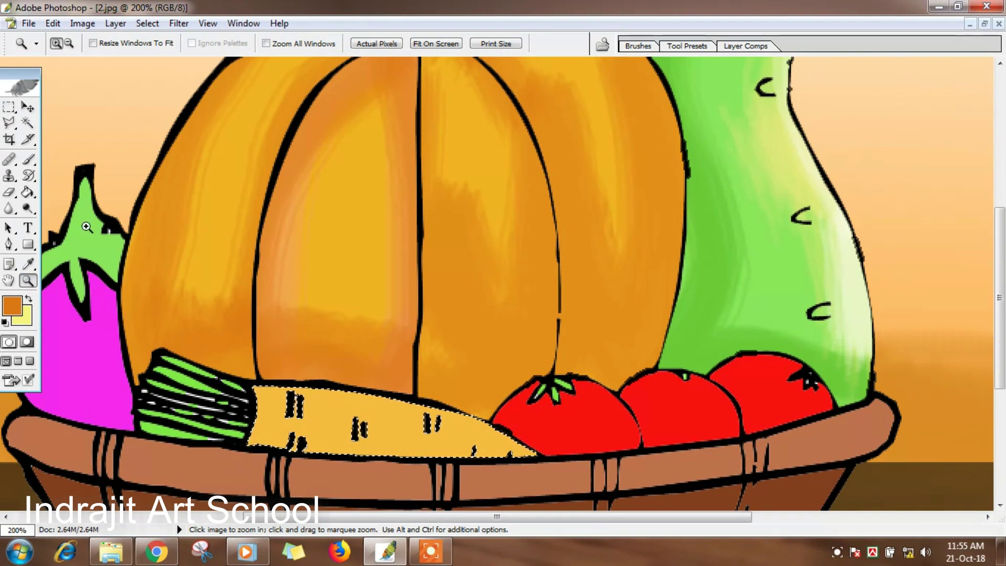
# Sample the carrot's colour and set the foreground to a darker golden brown for brushing
pyautogui.click(29, 263)
pyautogui.click(12, 305)
pyautogui.click(807, 120)
pyautogui.click(967, 78)
pyautogui.press('b')
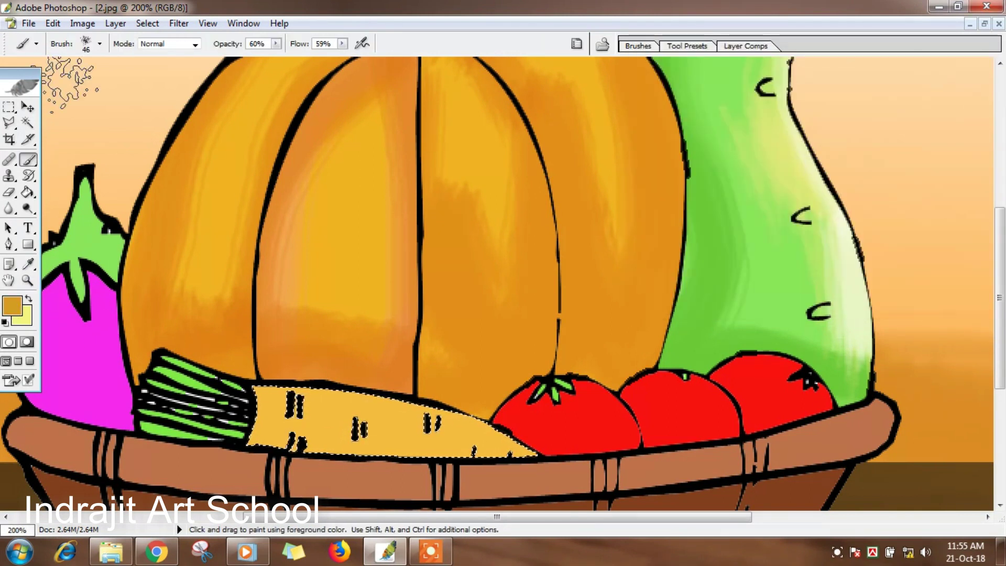
# Reduce the brush to 32 px and shade the carrot's lower edge with golden brown and orange sampled from the pumpkin
pyautogui.click(100, 44)
pyautogui.click(46, 84)
pyautogui.click(249, 440)
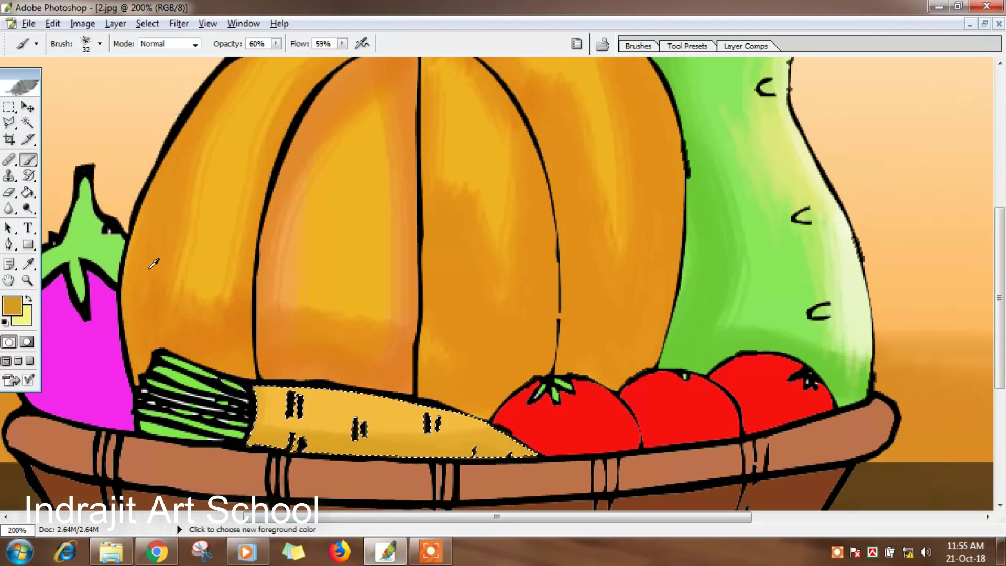
pyautogui.moveTo(484, 445)
pyautogui.mouseDown()
pyautogui.moveTo(137, 422)
pyautogui.moveTo(271, 422)
pyautogui.mouseUp()
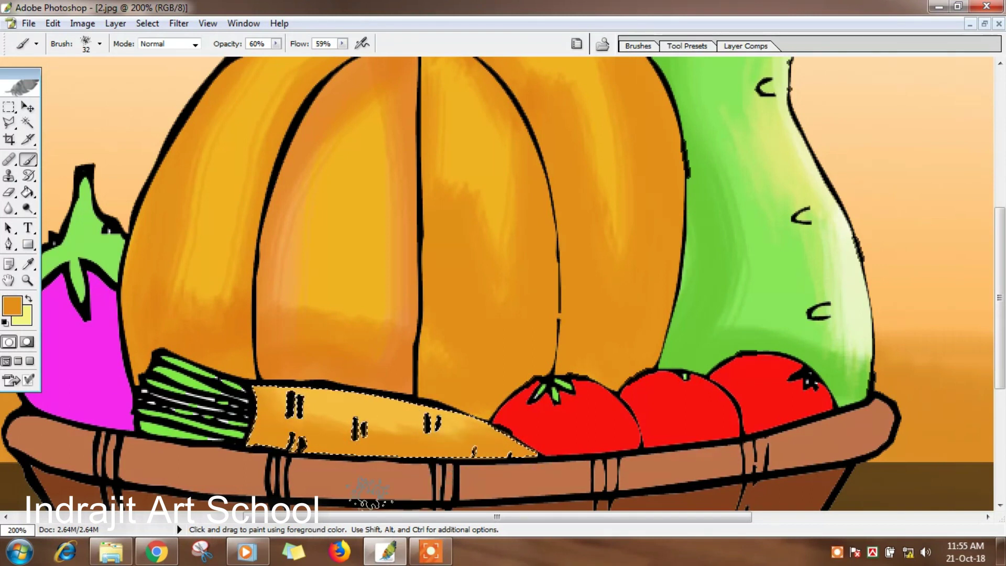
# Select the eggplant's body, set a darker purple based on its magenta, and shade its top, right side and base
pyautogui.moveTo(483, 518); pyautogui.dragTo(359, 517)
pyautogui.click(28, 125)
pyautogui.click(301, 351)
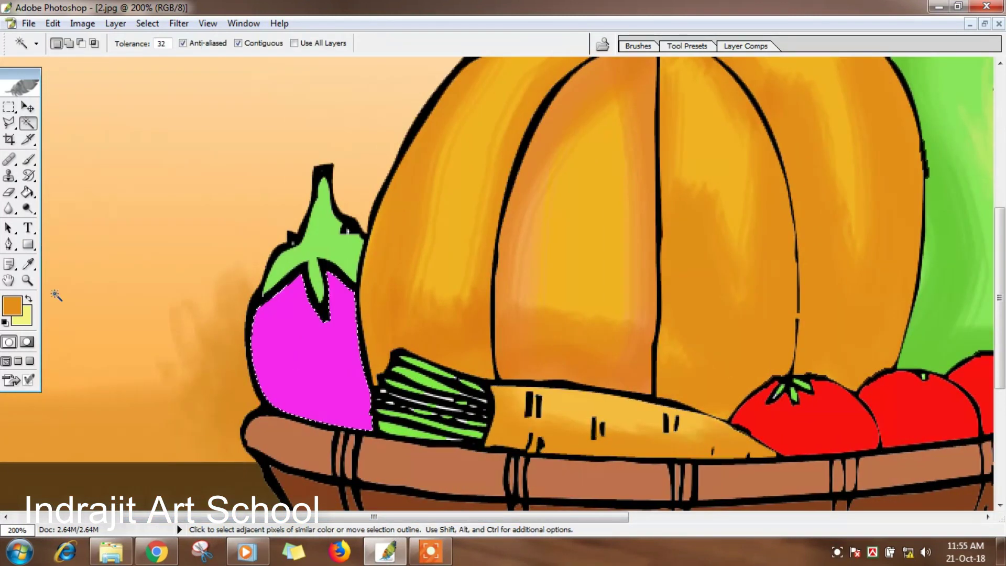
pyautogui.click(29, 264)
pyautogui.press('b')
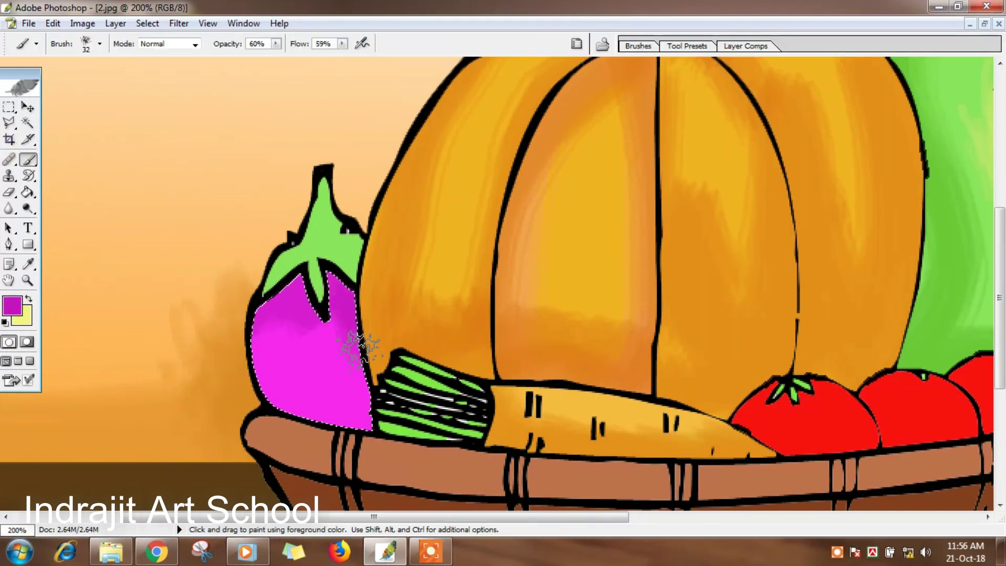
pyautogui.moveTo(356, 391)
pyautogui.mouseDown()
pyautogui.moveTo(317, 415)
pyautogui.moveTo(304, 413)
pyautogui.moveTo(339, 438)
pyautogui.mouseUp()
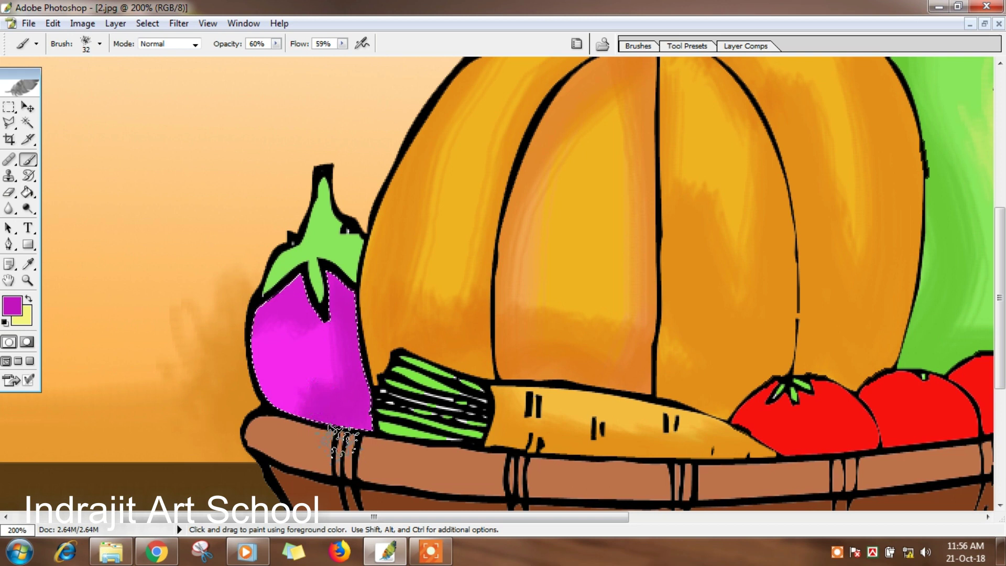
# Select the eggplant's green cap, sample its colour and set the foreground to the darker green #6CC23D
pyautogui.click(35, 125)
pyautogui.click(28, 264)
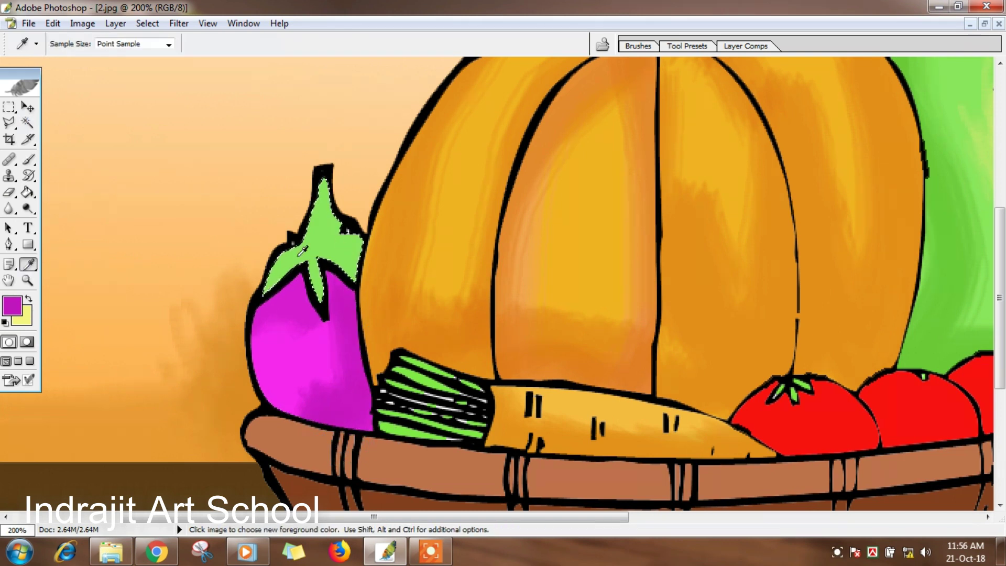
pyautogui.click(20, 303)
pyautogui.click(780, 133)
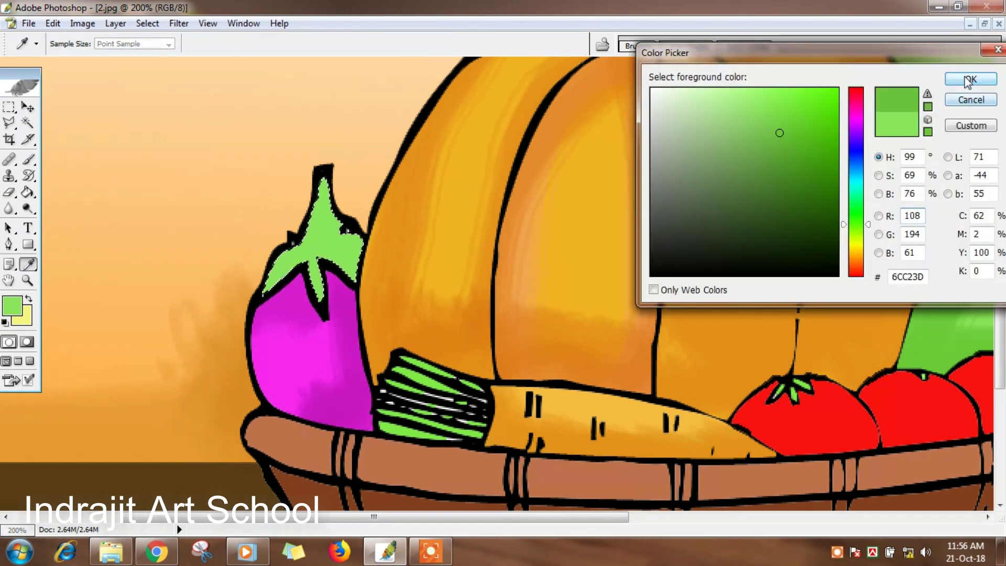
pyautogui.click(971, 79)
# Reduce the brush to 20 px and brush green shading along the lower edge of the eggplant's cap
pyautogui.click(29, 160)
pyautogui.click(100, 44)
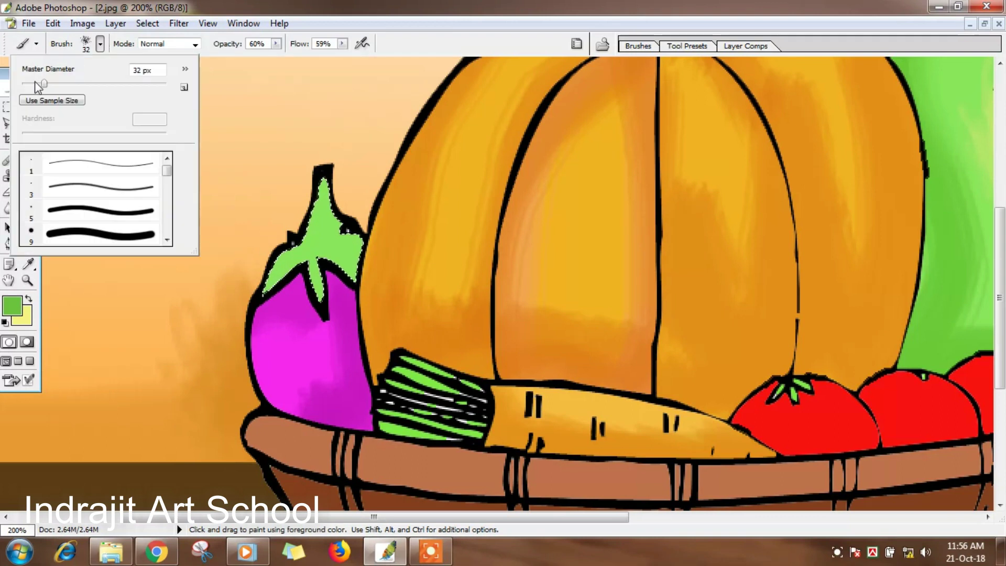
pyautogui.moveTo(310, 259); pyautogui.dragTo(282, 276)
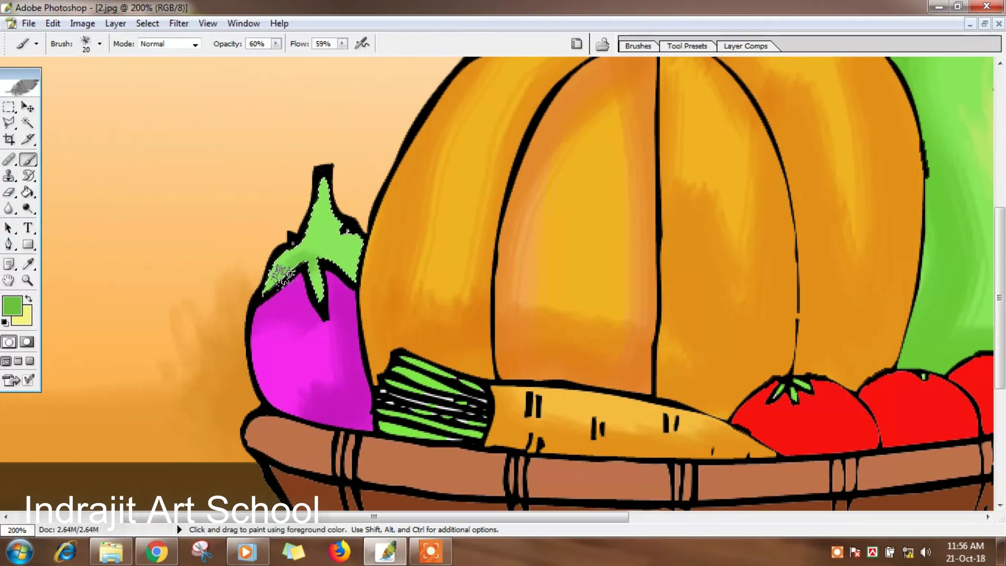
# Choose an even darker green foreground and deepen the shading on the eggplant's cap
pyautogui.click(10, 308)
pyautogui.click(804, 162)
pyautogui.click(971, 79)
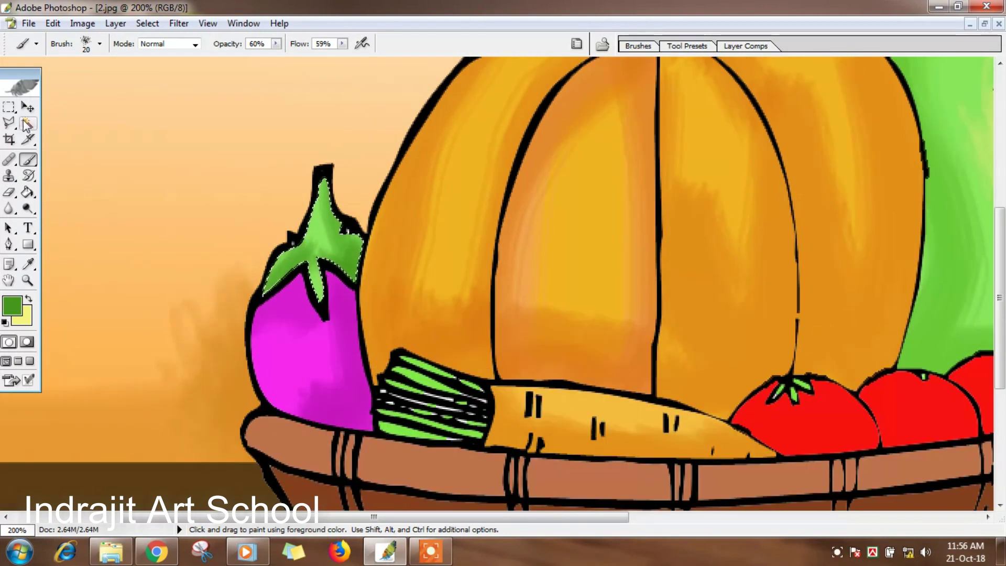
# Select the tomato next to the carrot, sample its red and set the foreground to the darker red #C70C0C
pyautogui.click(26, 124)
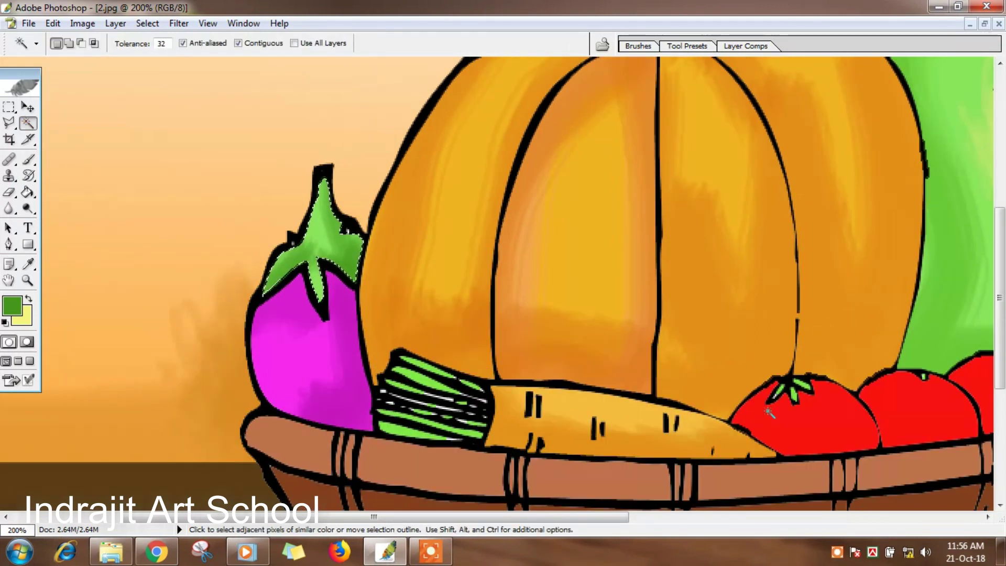
pyautogui.click(28, 263)
pyautogui.click(839, 427)
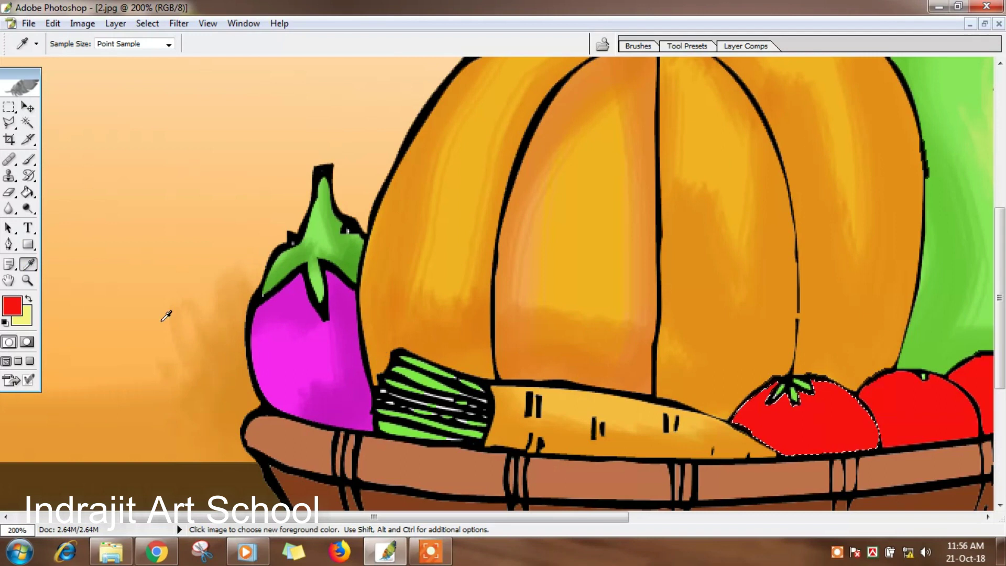
pyautogui.click(14, 307)
pyautogui.click(770, 398)
pyautogui.press('Return')
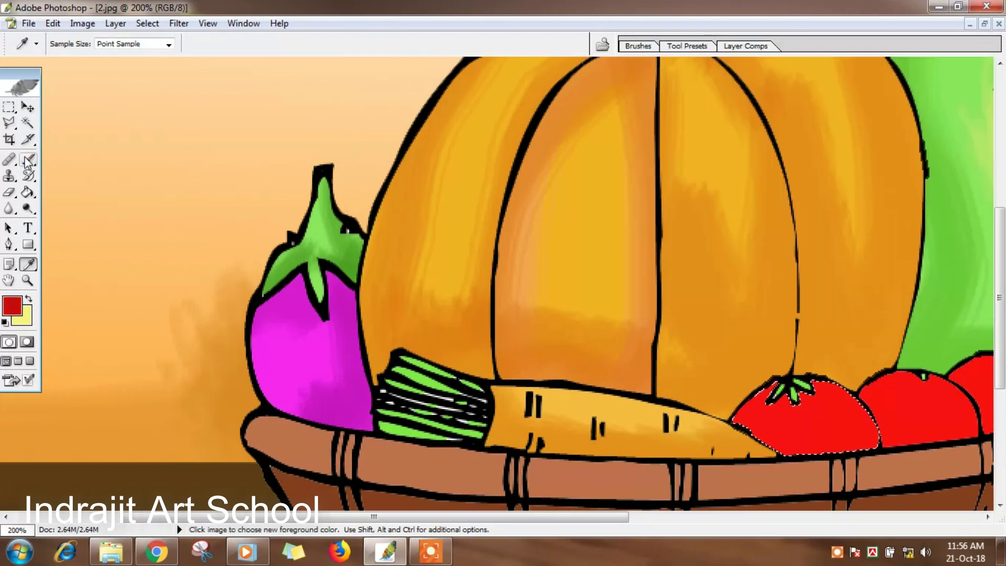
# Set the brush to its 46 px sample size and shade the lower part of the selected tomato
pyautogui.press('b')
pyautogui.click(100, 44)
pyautogui.click(52, 100)
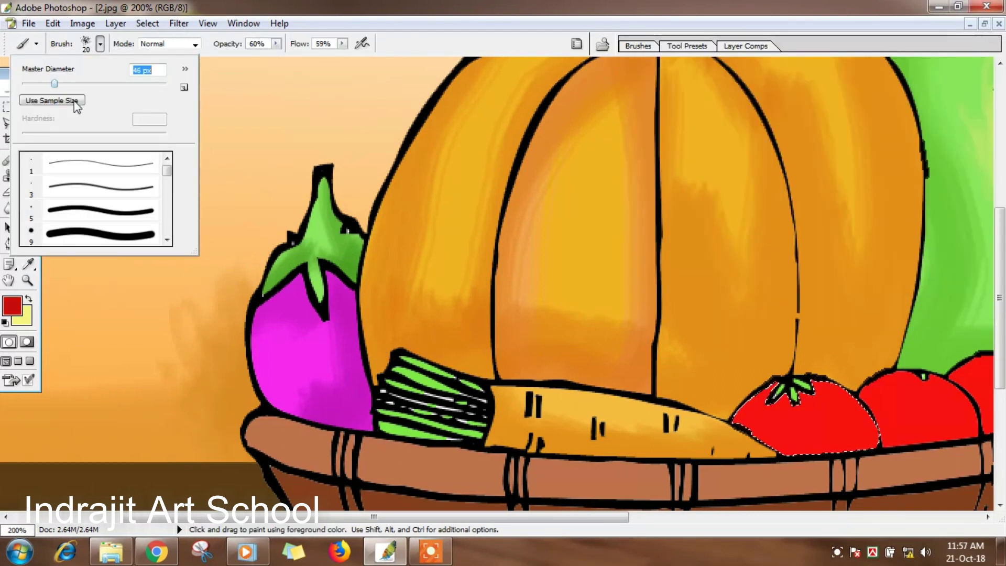
pyautogui.moveTo(744, 413); pyautogui.dragTo(811, 461)
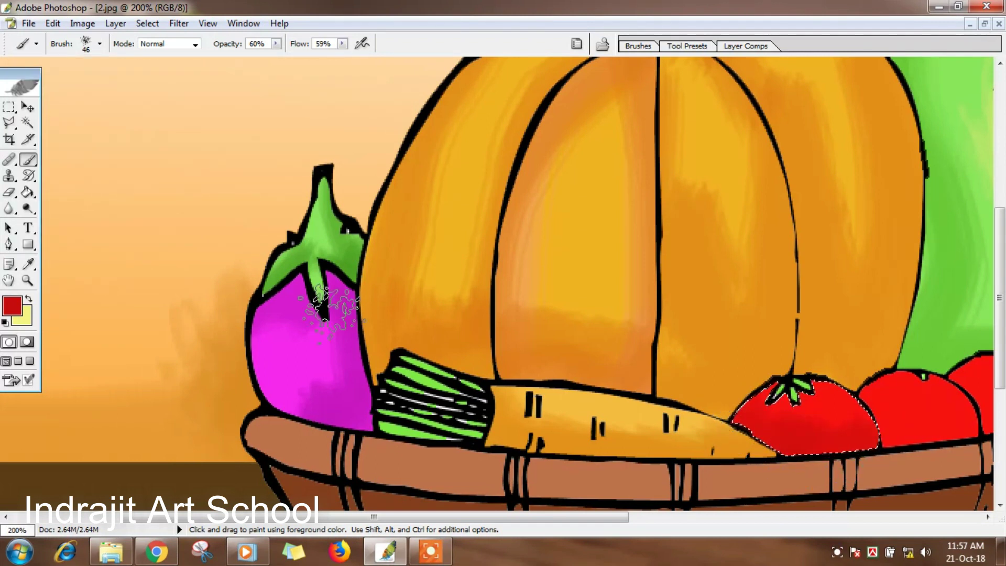
# Select the middle tomato, reduce the brush to 30 px and shade its lower part with #C70C0C
pyautogui.click(27, 123)
pyautogui.click(914, 418)
pyautogui.click(21, 308)
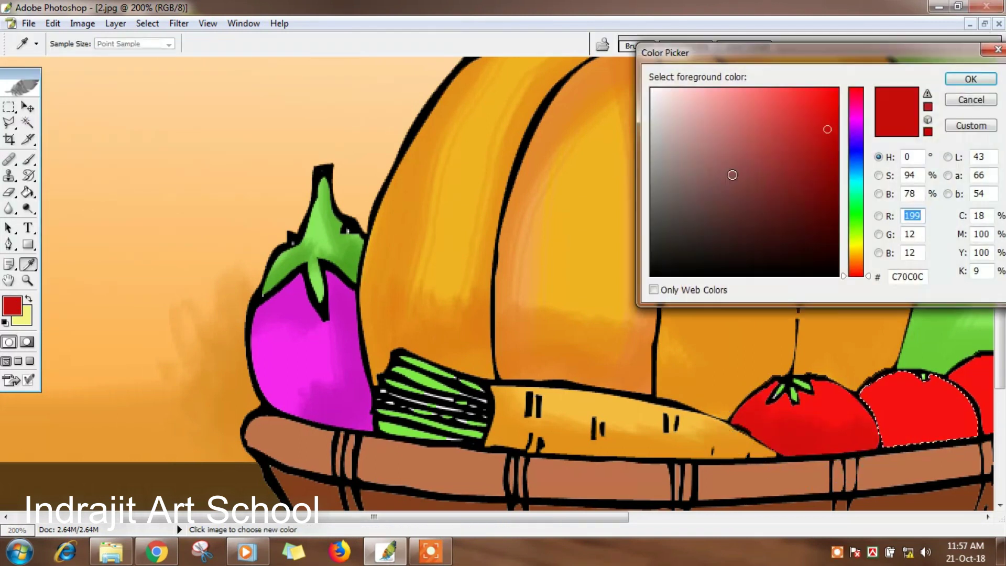
pyautogui.click(970, 76)
pyautogui.click(27, 160)
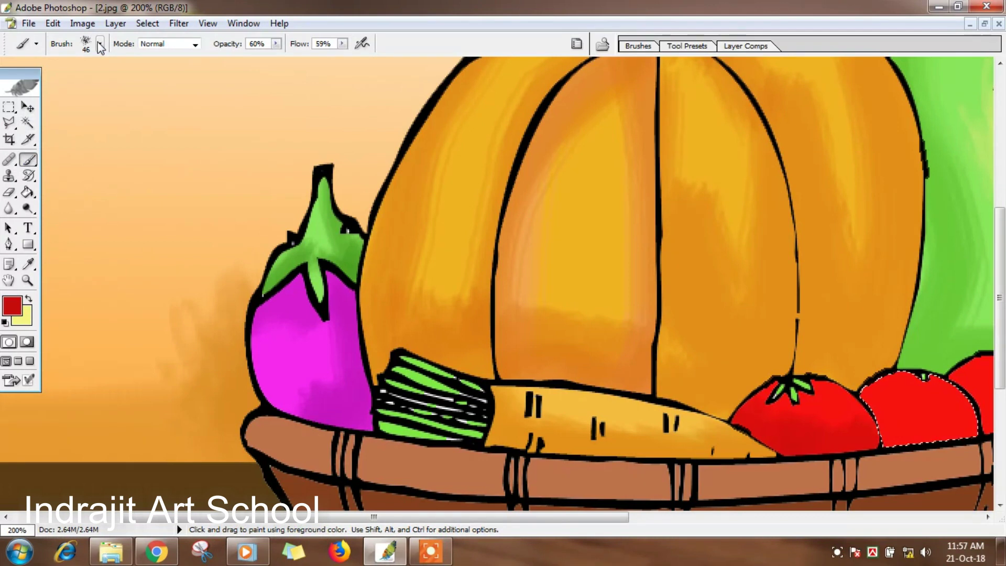
pyautogui.click(99, 43)
pyautogui.click(870, 414)
pyautogui.moveTo(871, 419)
pyautogui.mouseDown()
pyautogui.moveTo(965, 429)
pyautogui.moveTo(883, 426)
pyautogui.moveTo(941, 404)
pyautogui.mouseUp()
# Select the tomato beside the gourd and shade its lower part with the same dark red
pyautogui.moveTo(601, 517)
pyautogui.mouseDown()
pyautogui.moveTo(633, 529)
pyautogui.moveTo(793, 528)
pyautogui.mouseUp()
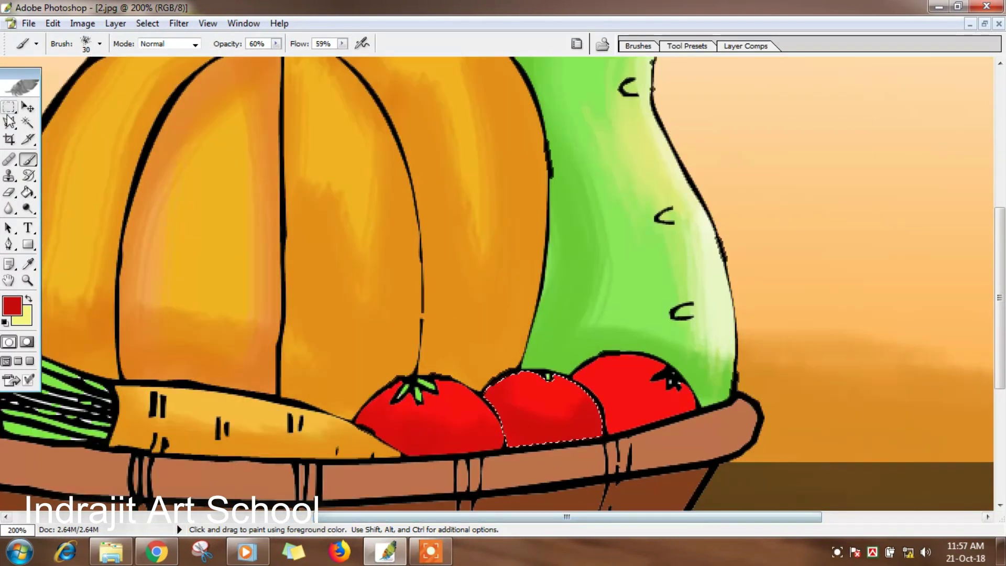
pyautogui.click(27, 123)
pyautogui.click(640, 400)
pyautogui.click(27, 160)
pyautogui.moveTo(574, 409)
pyautogui.mouseDown()
pyautogui.moveTo(581, 379)
pyautogui.moveTo(623, 415)
pyautogui.moveTo(674, 404)
pyautogui.moveTo(770, 429)
pyautogui.mouseUp()
pyautogui.scroll(-4, 141, 351)
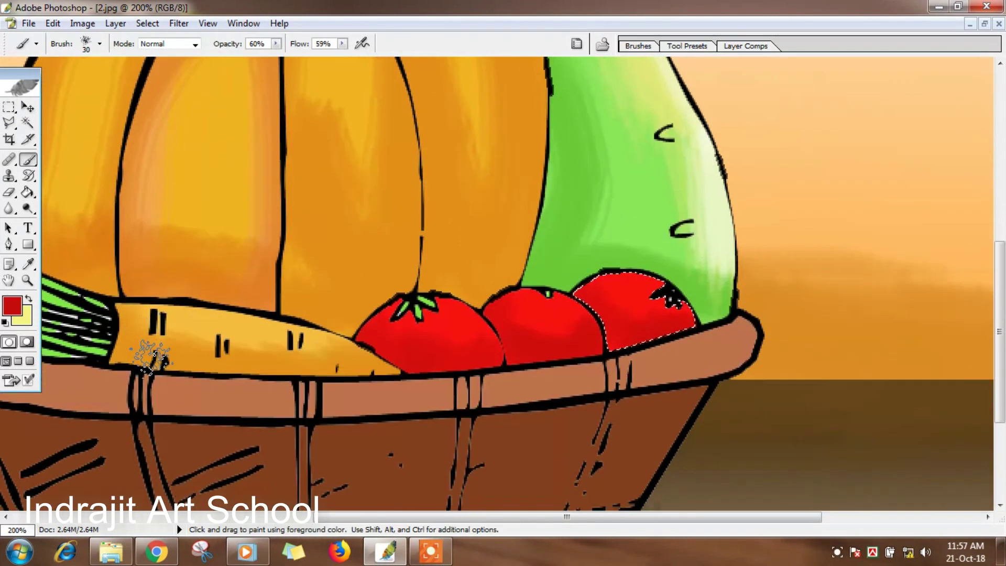
# Select the basket panels just left of the centre strip, sample their brown and choose a darker brown foreground
pyautogui.hotkey('ctrl', '-')
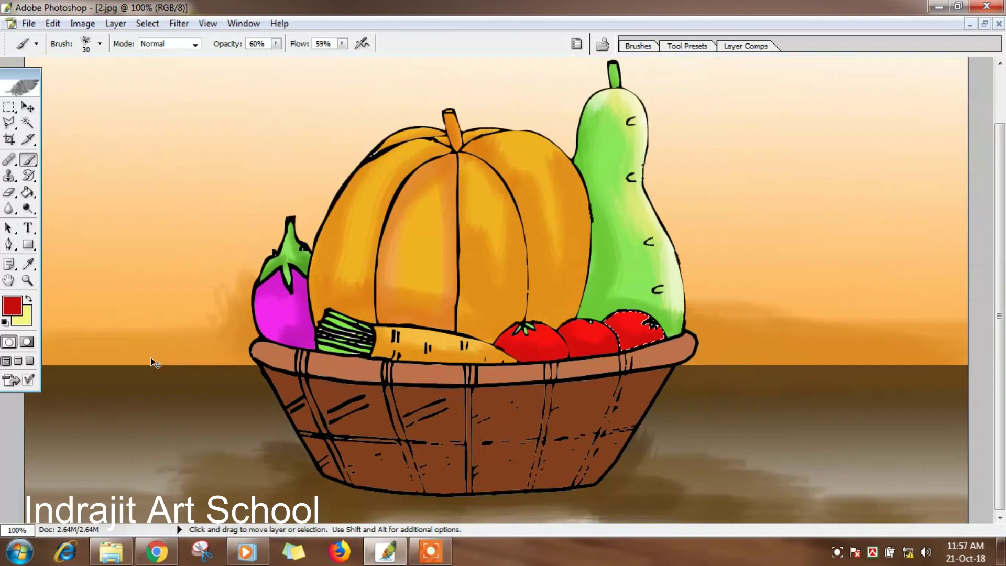
pyautogui.press('w')
pyautogui.click(456, 427)
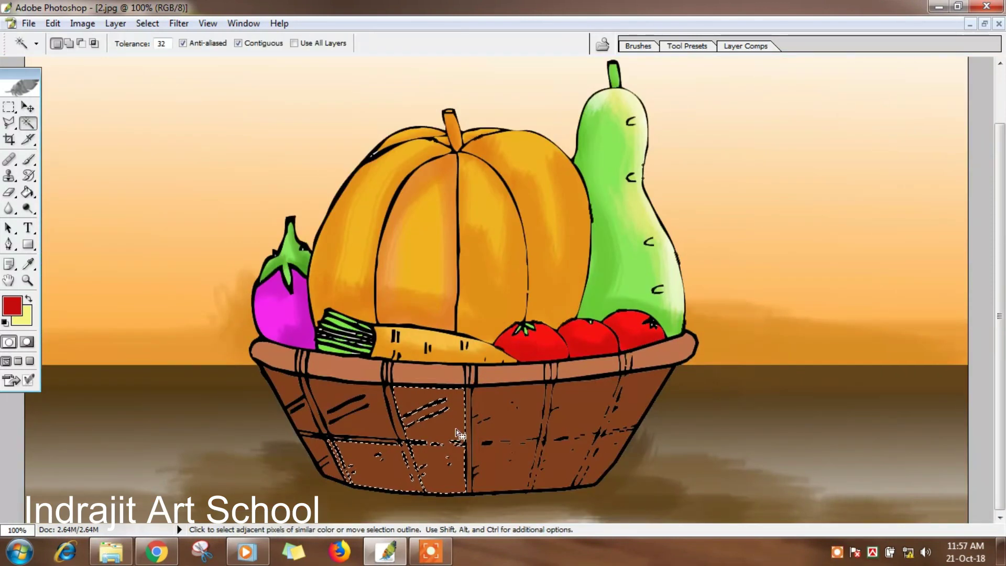
pyautogui.click(28, 265)
pyautogui.click(460, 423)
pyautogui.click(12, 305)
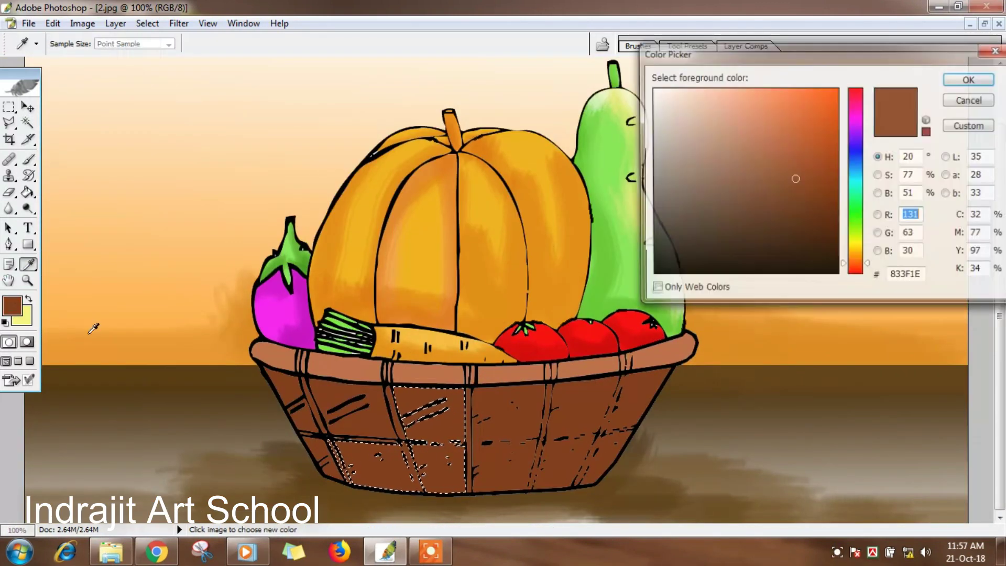
pyautogui.click(802, 211)
pyautogui.click(970, 77)
# Brush dark brown shading along the upper and lower edges of the selected basket panels
pyautogui.click(29, 159)
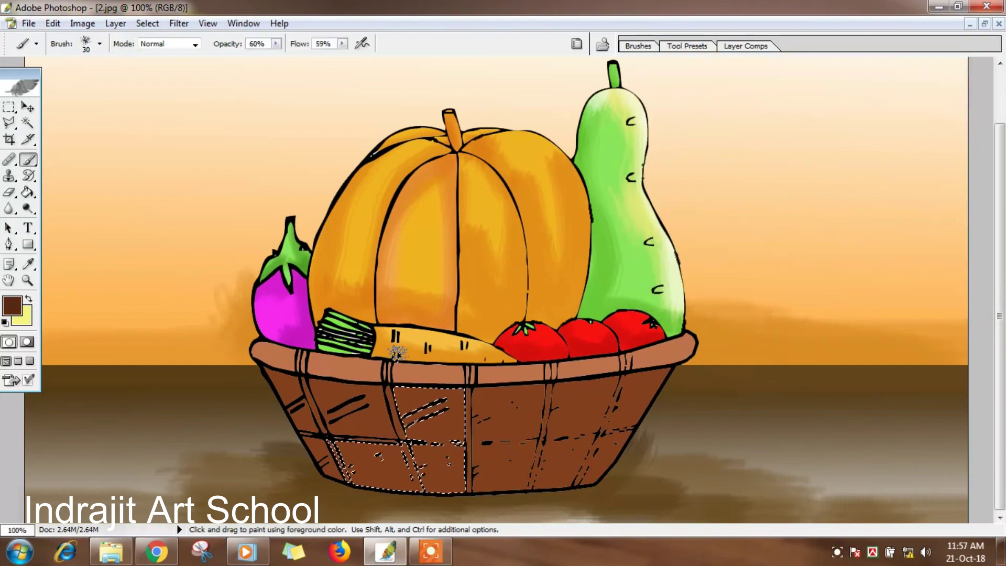
pyautogui.moveTo(456, 389)
pyautogui.mouseDown()
pyautogui.moveTo(410, 396)
pyautogui.moveTo(471, 498)
pyautogui.mouseUp()
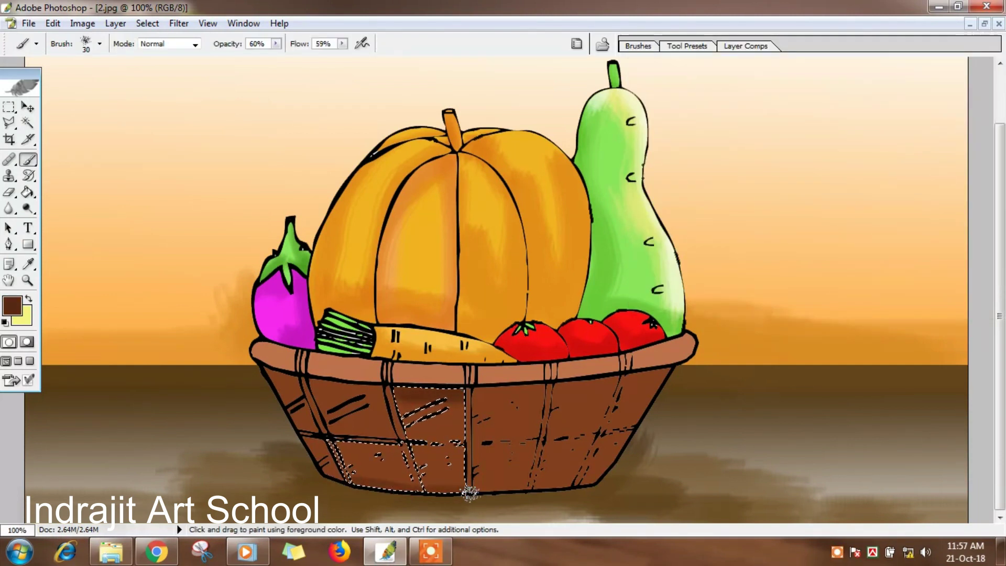
pyautogui.moveTo(343, 473); pyautogui.dragTo(483, 486)
# Select the remaining panels on the basket's left side one by one and shade their edges dark brown
pyautogui.click(27, 124)
pyautogui.click(373, 419)
pyautogui.click(29, 159)
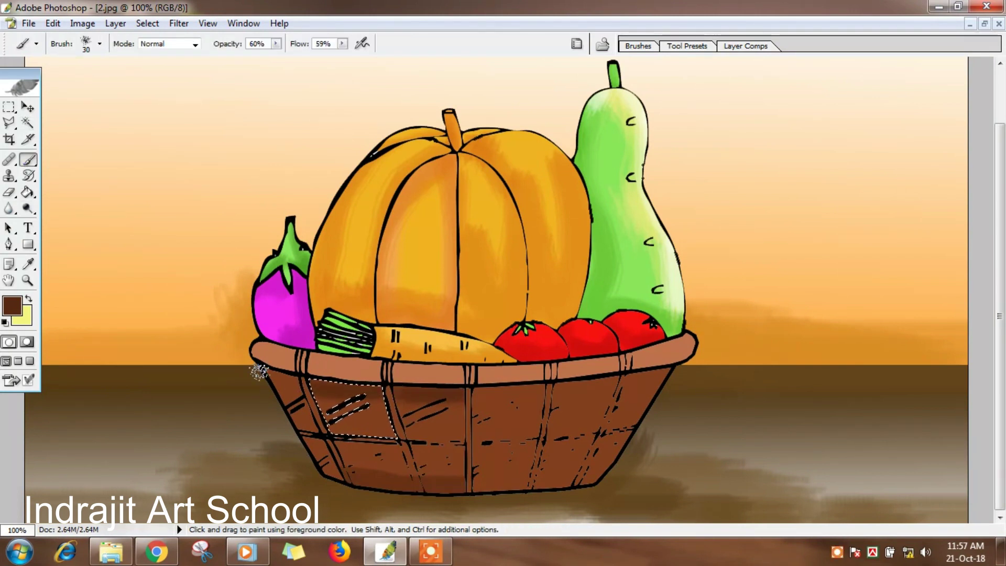
pyautogui.click(28, 124)
pyautogui.click(31, 160)
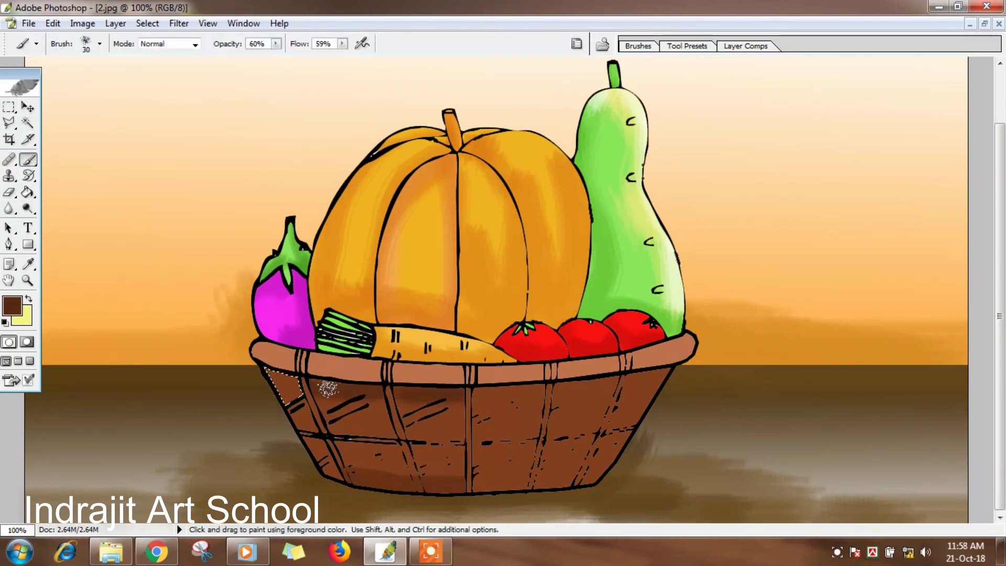
pyautogui.click(27, 123)
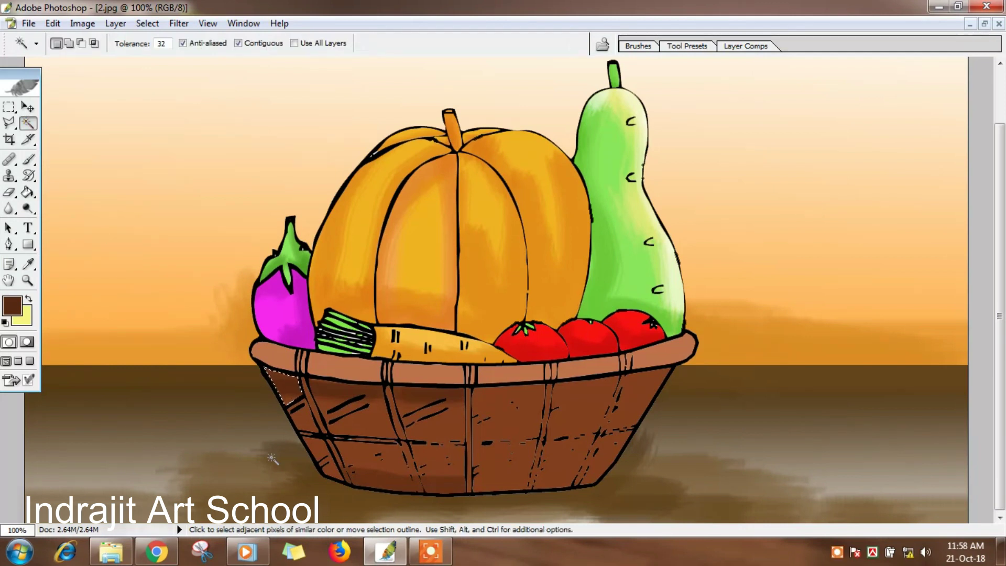
pyautogui.click(28, 160)
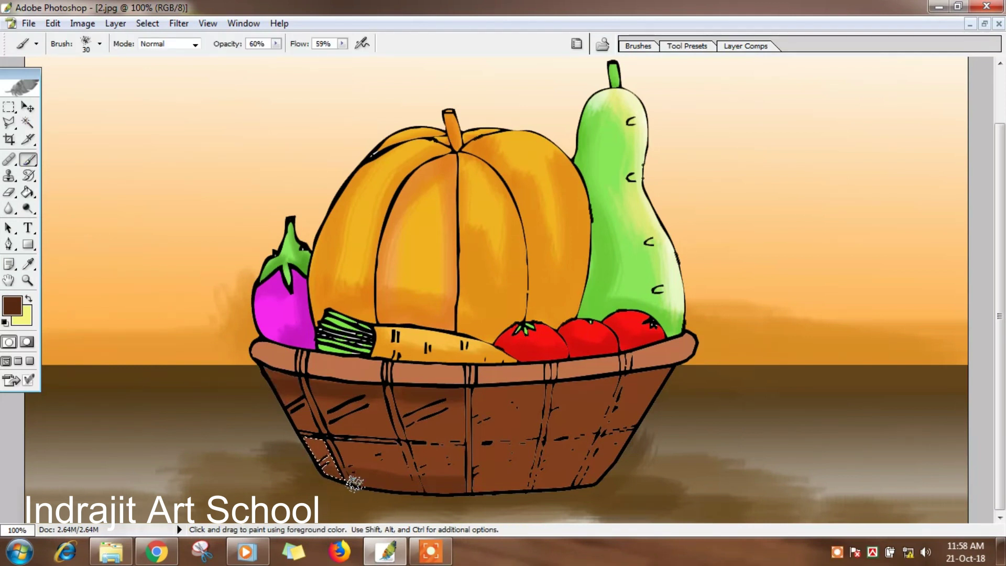
# Select the right half of the basket body, enlarge the brush to 57 px and shade its edges dark brown
pyautogui.click(27, 125)
pyautogui.click(496, 479)
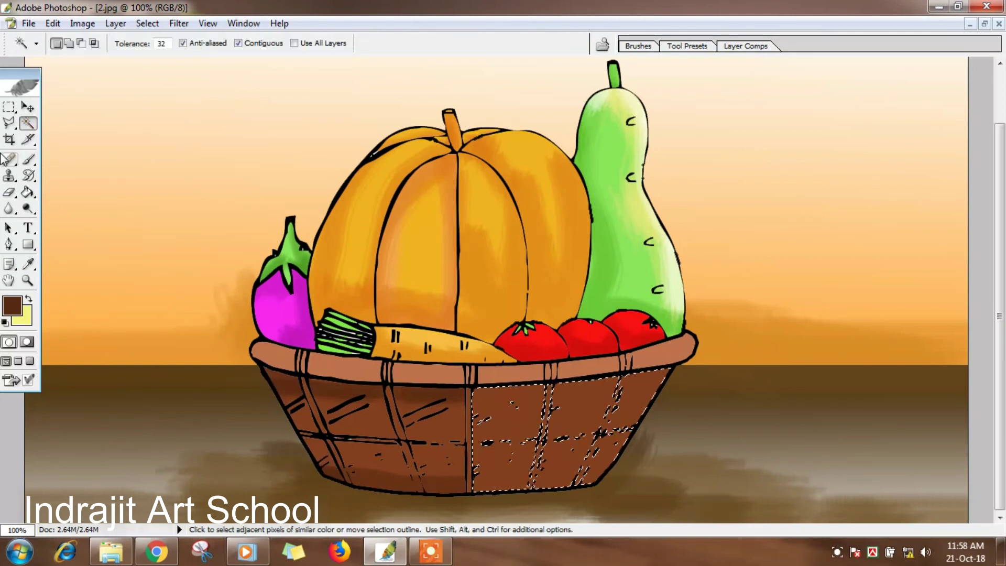
pyautogui.click(29, 160)
pyautogui.click(100, 44)
pyautogui.click(64, 84)
pyautogui.moveTo(676, 380)
pyautogui.mouseDown()
pyautogui.moveTo(396, 386)
pyautogui.moveTo(607, 476)
pyautogui.moveTo(451, 496)
pyautogui.moveTo(584, 509)
pyautogui.mouseUp()
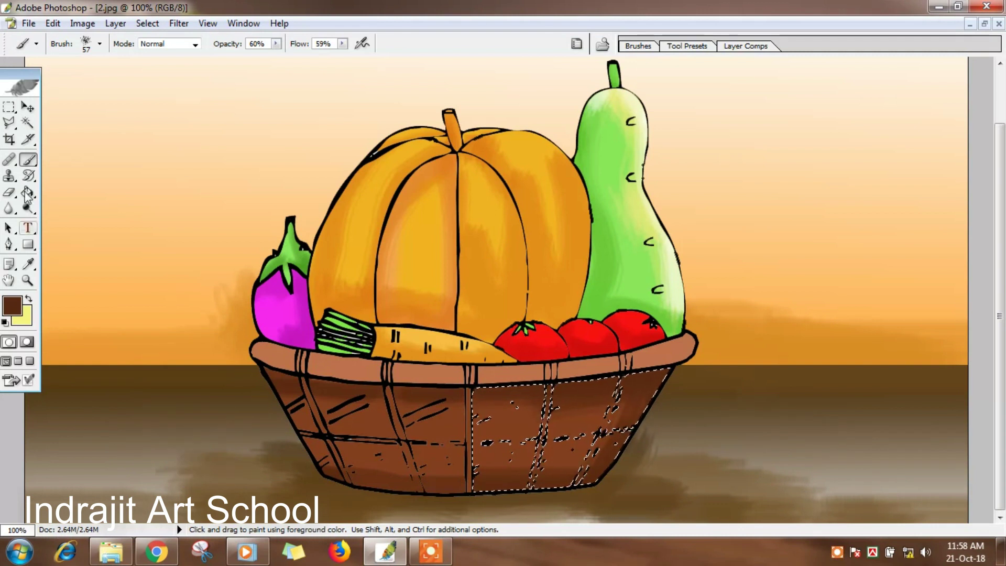
# Select the two leftmost segments of the basket rim in turn and shade them dark brown
pyautogui.press('w')
pyautogui.click(271, 360)
pyautogui.press('b')
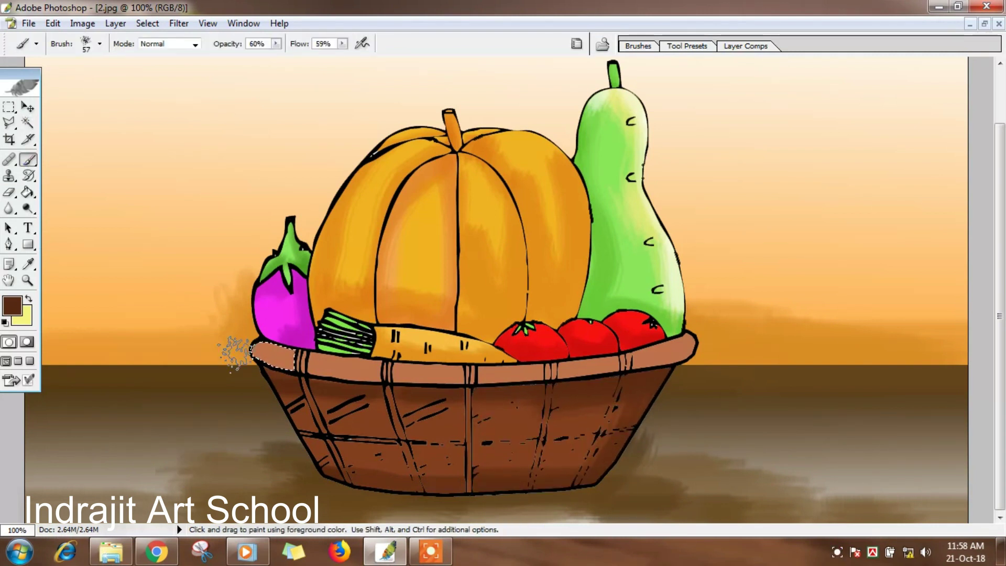
pyautogui.press('w')
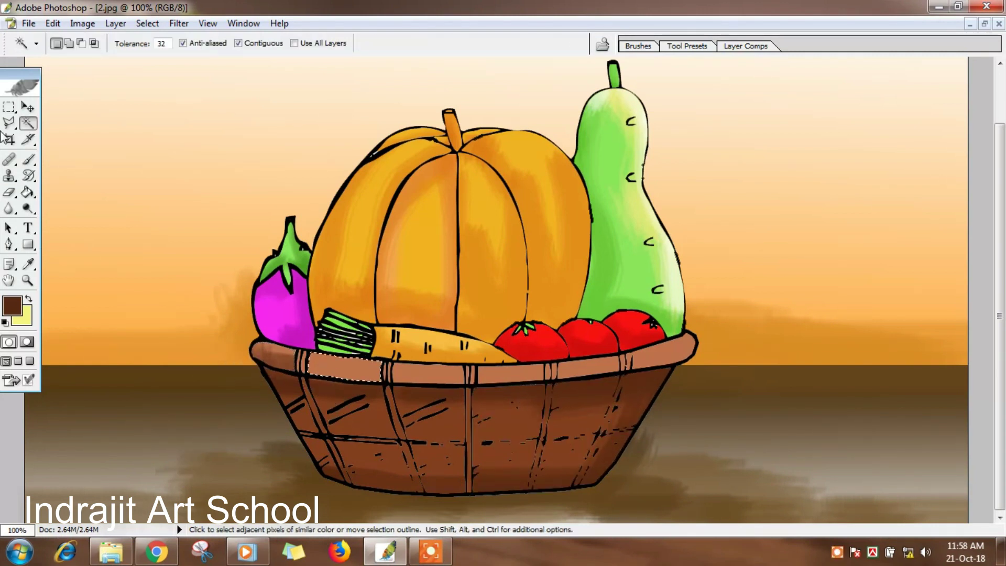
pyautogui.click(29, 160)
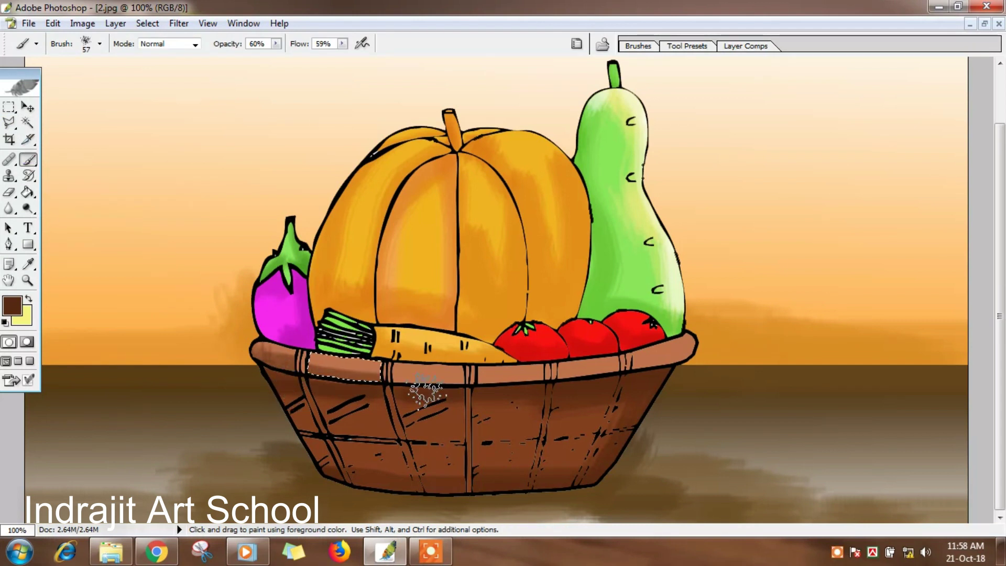
# Select the two middle segments of the basket rim in turn and shade their lower edges
pyautogui.press('w')
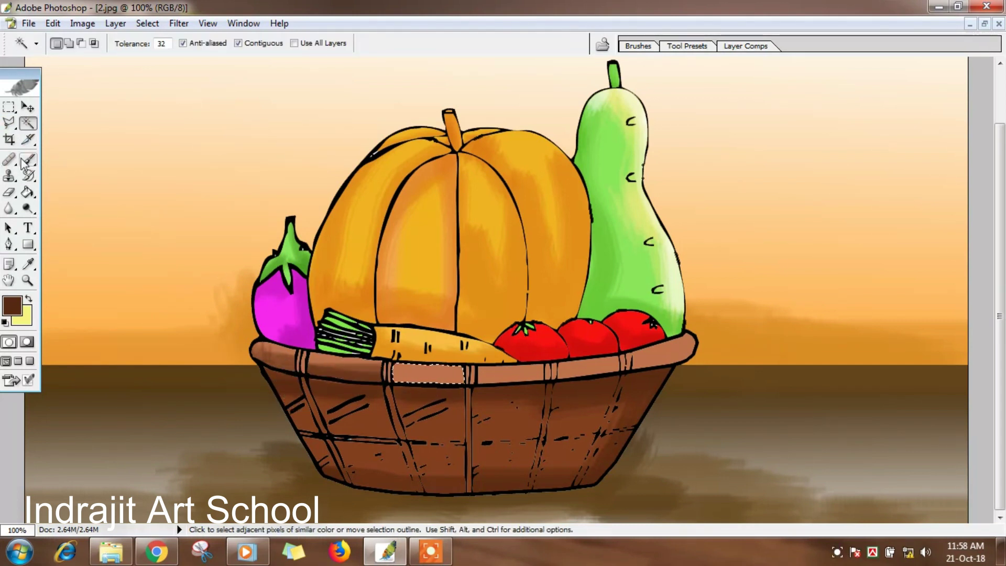
pyautogui.click(24, 161)
pyautogui.click(27, 123)
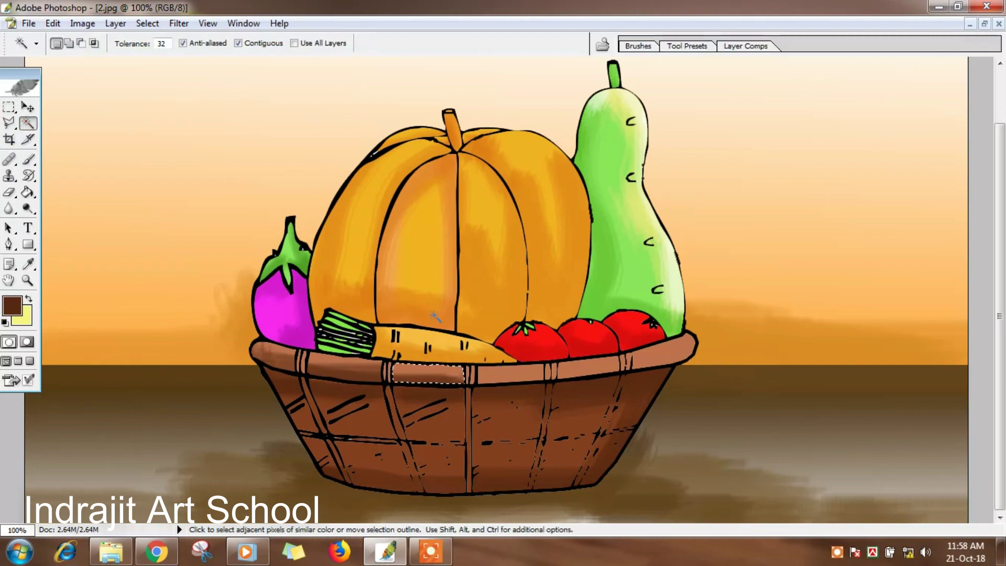
pyautogui.click(25, 162)
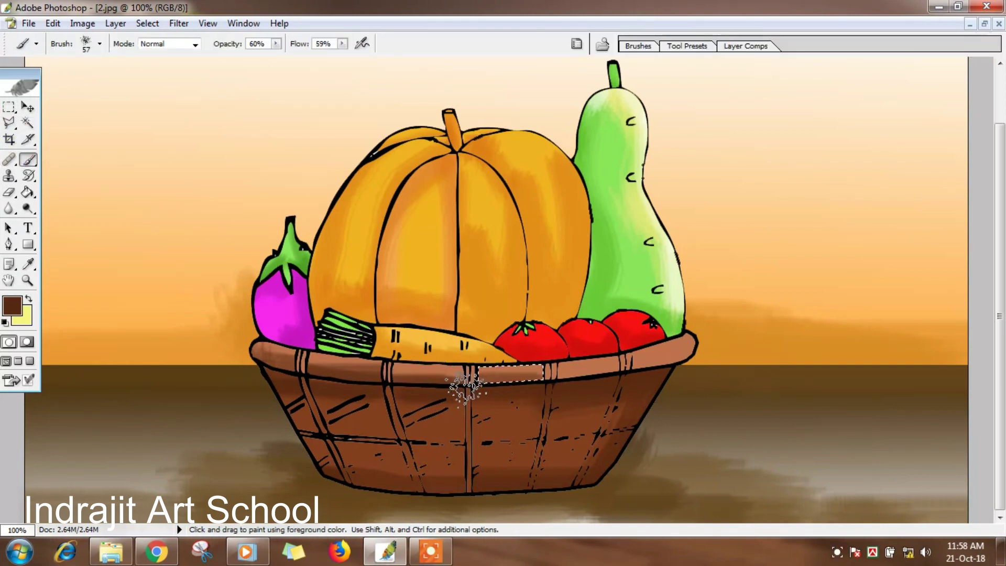
# Select the two rightmost segments of the basket rim in turn and shade their lower edges
pyautogui.click(27, 124)
pyautogui.click(589, 367)
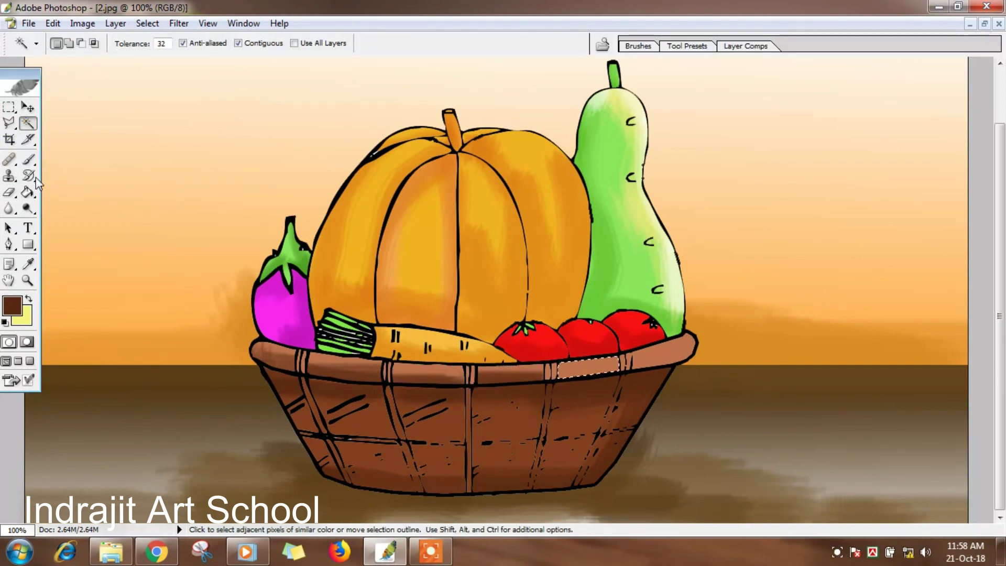
pyautogui.click(26, 160)
pyautogui.moveTo(619, 375); pyautogui.dragTo(747, 388)
pyautogui.click(27, 124)
pyautogui.click(649, 356)
pyautogui.click(25, 163)
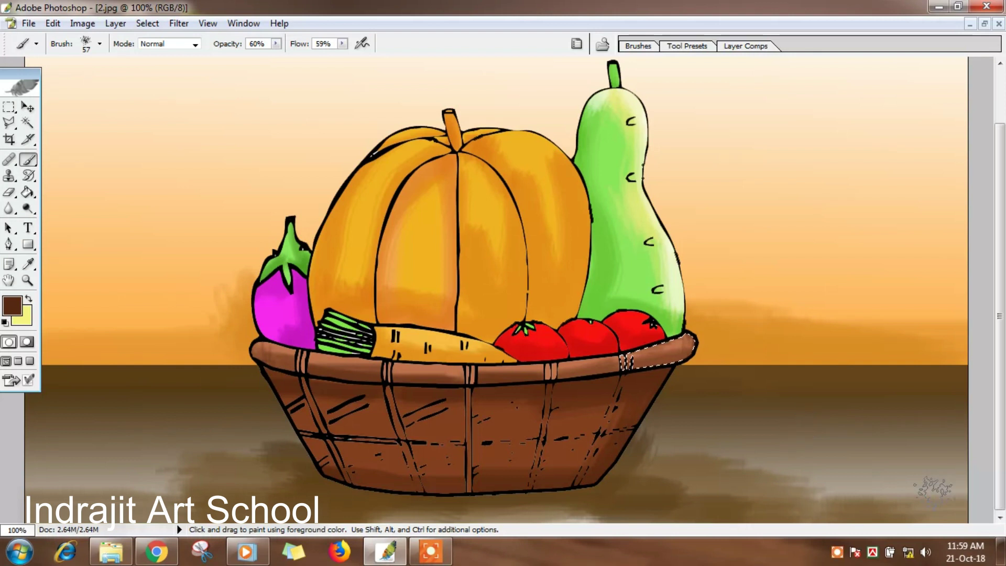
pyautogui.hotkey('ctrl', '-')
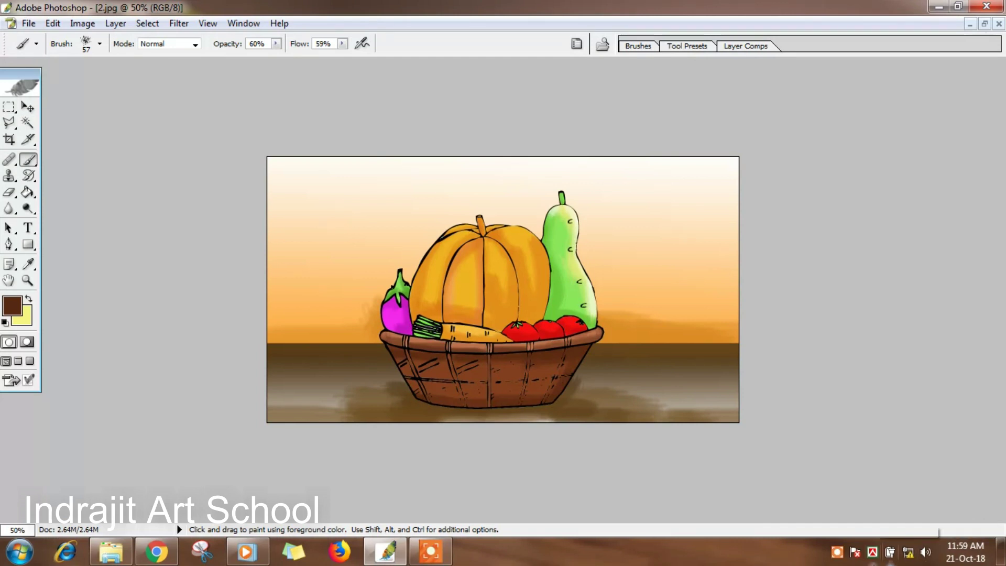
pyautogui.click(837, 553)
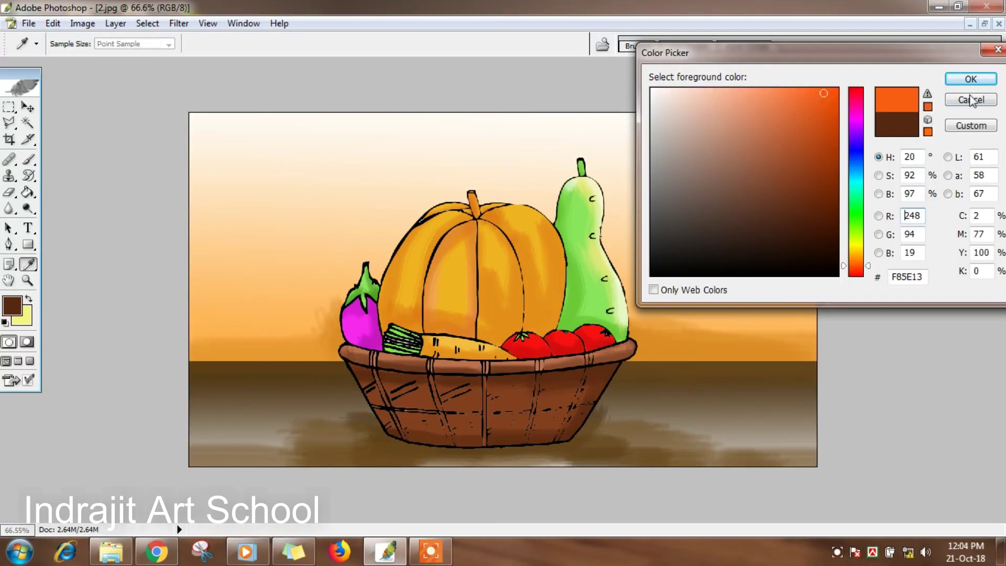
# Set the foreground to #F85E13 and, with a 43 px brush, shade the upper border of the pumpkin's centre-left segment within a selection
pyautogui.click(970, 79)
pyautogui.click(27, 123)
pyautogui.click(495, 274)
pyautogui.click(29, 159)
pyautogui.click(102, 45)
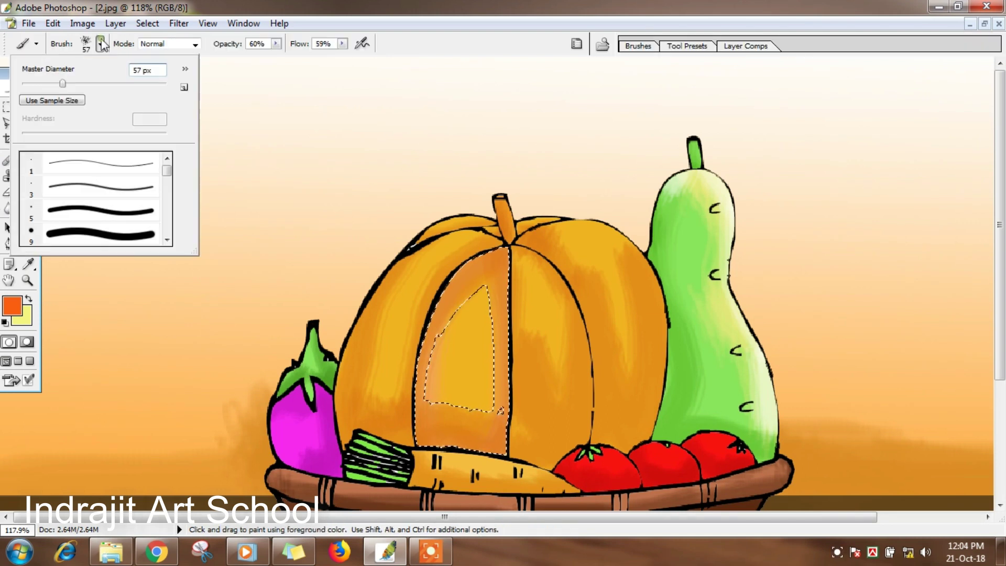
pyautogui.click(53, 83)
pyautogui.moveTo(521, 262)
pyautogui.mouseDown()
pyautogui.moveTo(510, 290)
pyautogui.moveTo(435, 301)
pyautogui.mouseUp()
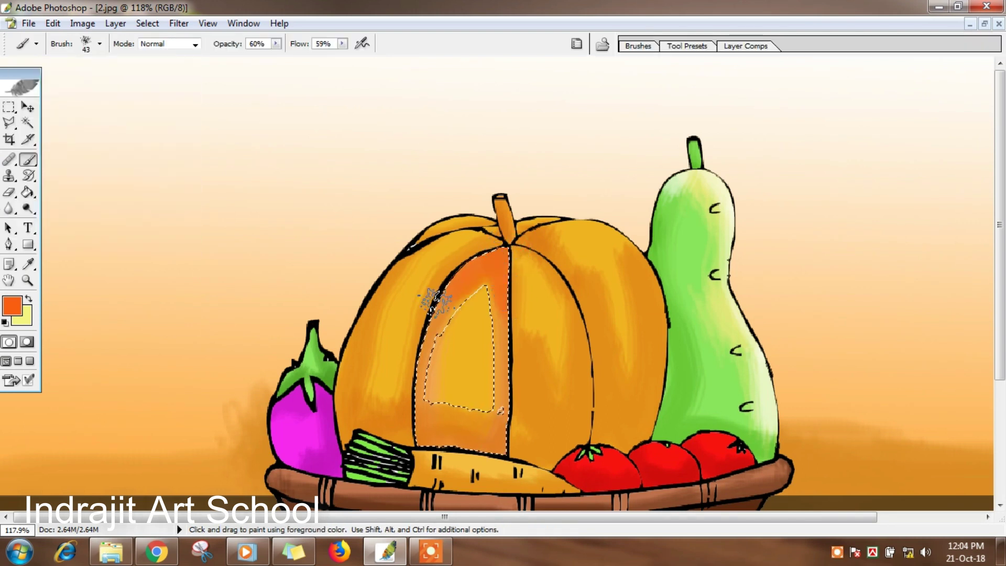
# Set the foreground to #993301 and deepen the shading around the edges of the pumpkin's centre-left segment
pyautogui.click(11, 305)
pyautogui.moveTo(834, 186); pyautogui.dragTo(837, 163)
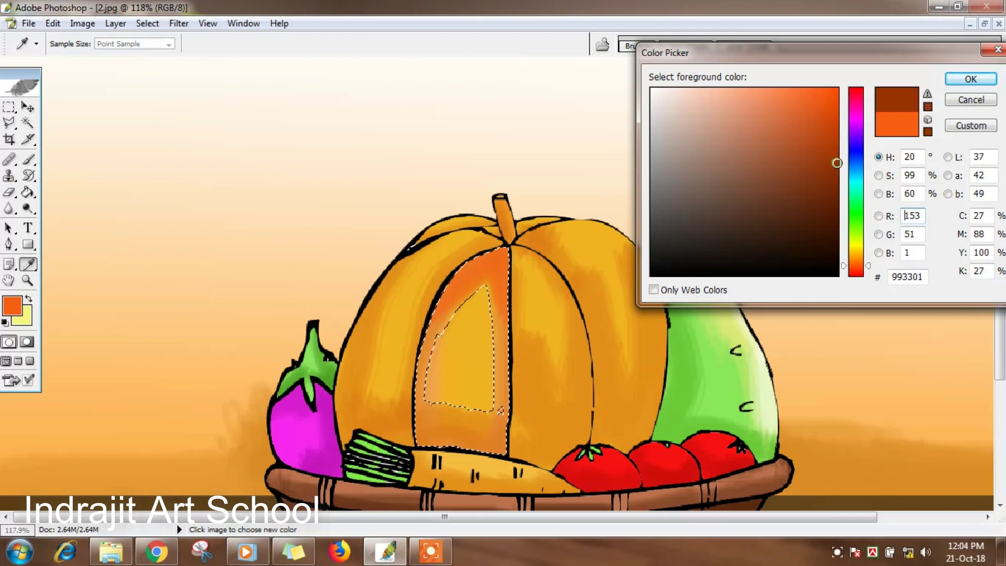
pyautogui.press('Return')
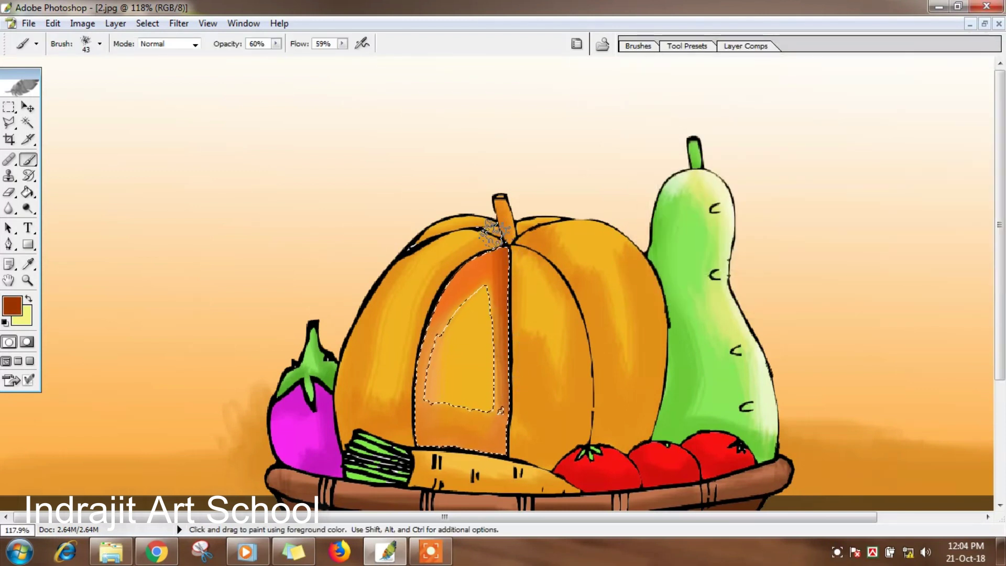
pyautogui.moveTo(494, 230); pyautogui.dragTo(419, 350)
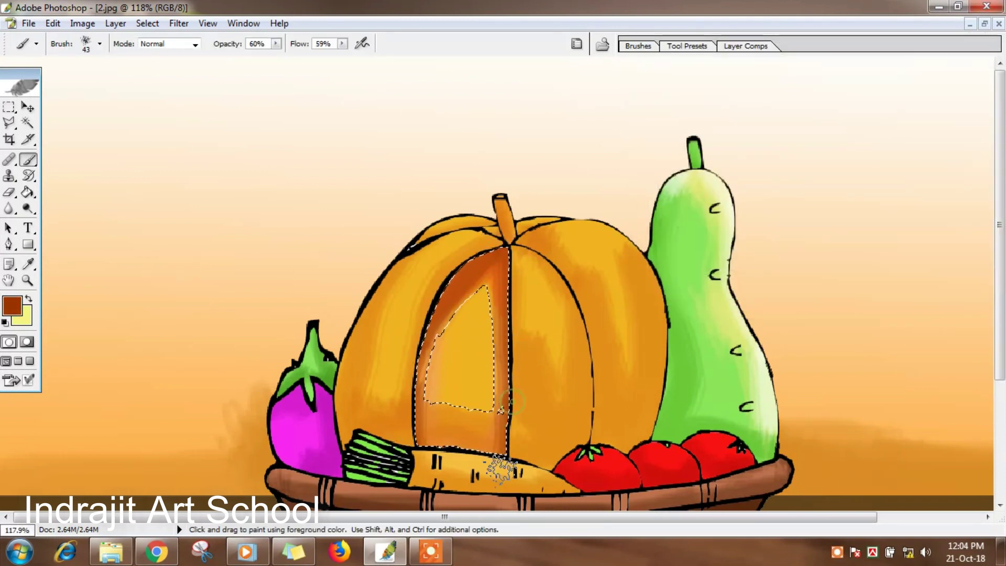
# Select the orange area of the pumpkin's left segment and shade its sides and base with the dark brown
pyautogui.click(9, 123)
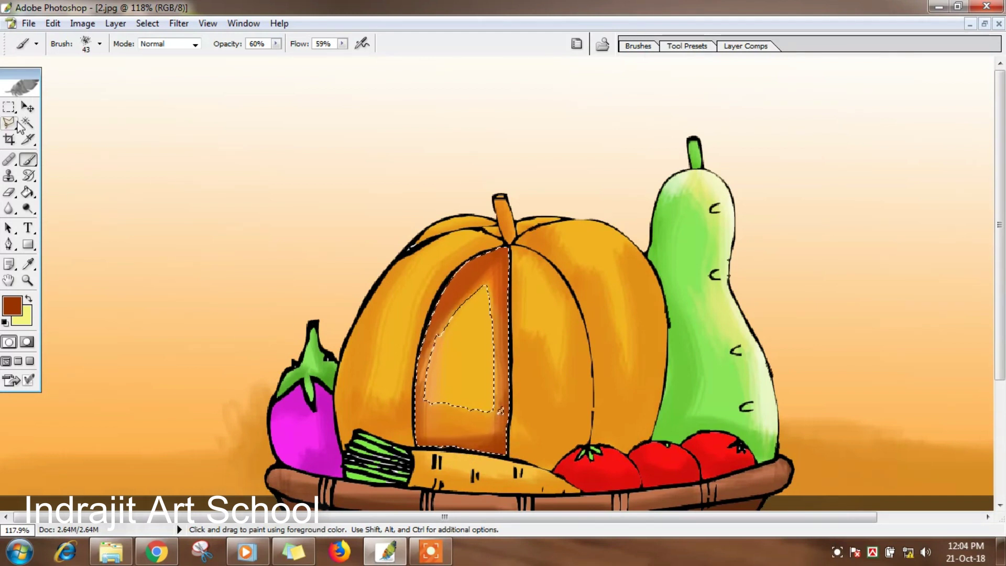
pyautogui.click(27, 122)
pyautogui.click(395, 422)
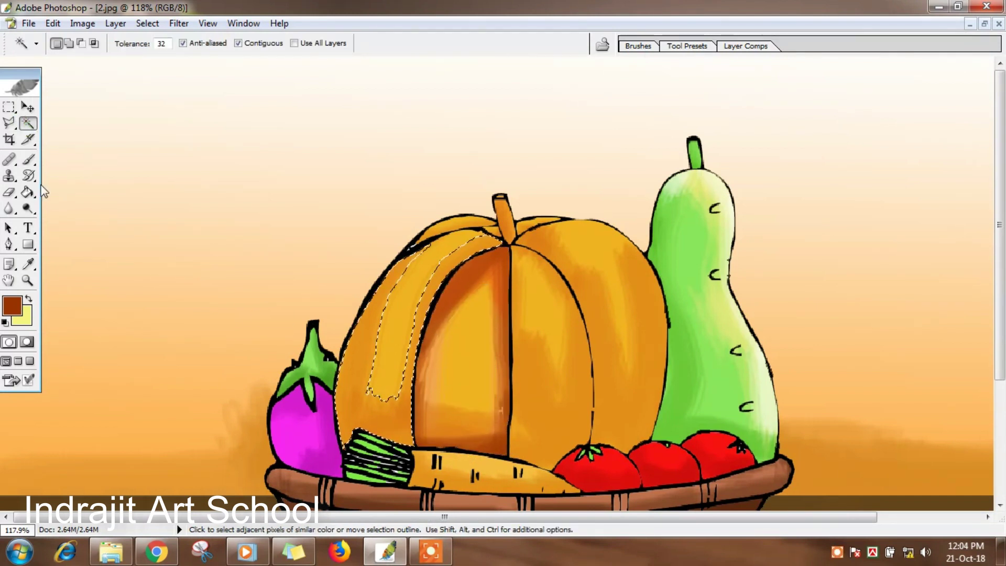
pyautogui.click(29, 160)
pyautogui.moveTo(511, 243)
pyautogui.mouseDown()
pyautogui.moveTo(461, 267)
pyautogui.moveTo(436, 307)
pyautogui.mouseUp()
pyautogui.moveTo(390, 447)
pyautogui.mouseDown()
pyautogui.moveTo(338, 443)
pyautogui.moveTo(330, 391)
pyautogui.moveTo(340, 298)
pyautogui.moveTo(364, 293)
pyautogui.moveTo(344, 448)
pyautogui.moveTo(369, 240)
pyautogui.moveTo(382, 240)
pyautogui.moveTo(333, 410)
pyautogui.moveTo(383, 443)
pyautogui.mouseUp()
# Select the orange areas of the pumpkin's two right segments and brush dark brown along their edges and base
pyautogui.click(27, 124)
pyautogui.click(555, 414)
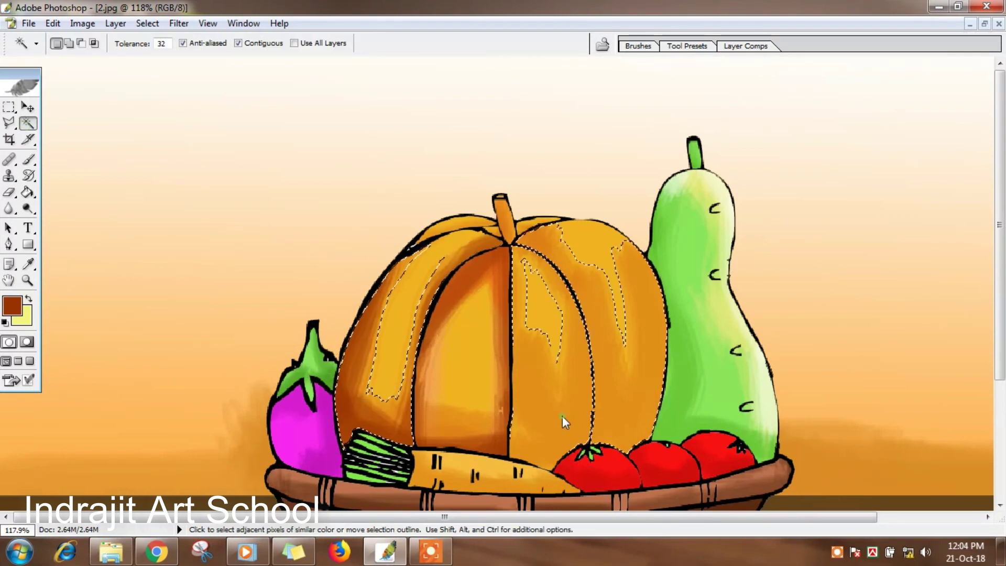
pyautogui.click(29, 158)
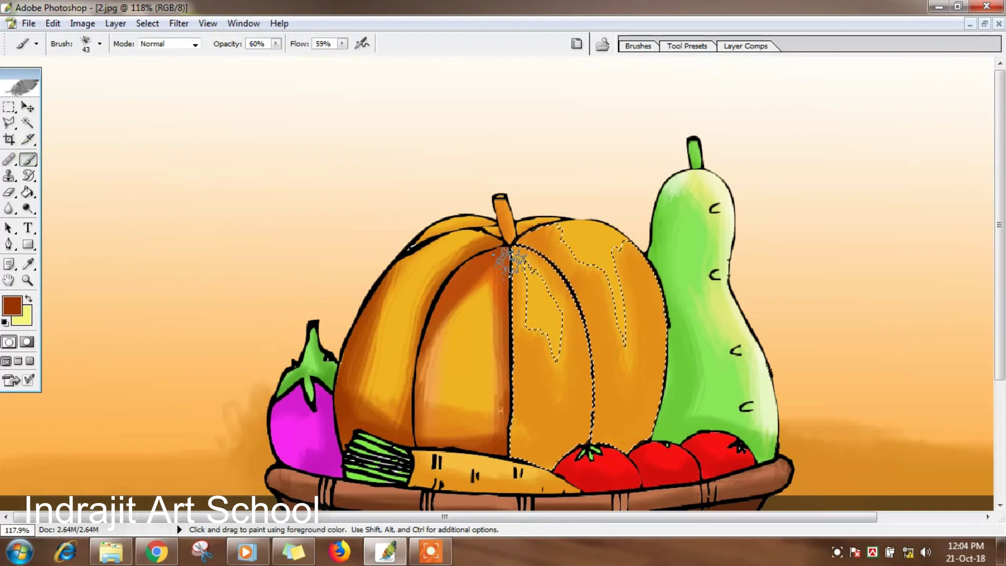
pyautogui.moveTo(592, 440)
pyautogui.mouseDown()
pyautogui.moveTo(593, 377)
pyautogui.moveTo(618, 377)
pyautogui.moveTo(647, 258)
pyautogui.moveTo(656, 279)
pyautogui.moveTo(664, 364)
pyautogui.moveTo(625, 433)
pyautogui.moveTo(592, 439)
pyautogui.moveTo(600, 350)
pyautogui.moveTo(532, 251)
pyautogui.moveTo(600, 385)
pyautogui.mouseUp()
pyautogui.press('ctrl')
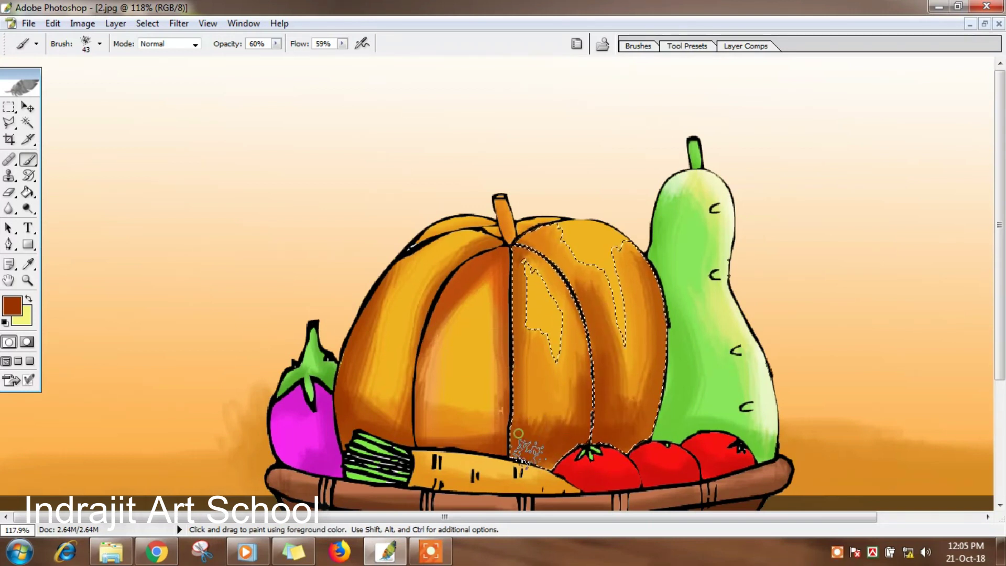
# Sample a mid orange and a brown from the pumpkin, blend the right segments' shading with them, and deselect
pyautogui.keyDown('alt'); pyautogui.click(565, 387); pyautogui.keyUp('alt')
pyautogui.moveTo(568, 300); pyautogui.dragTo(603, 296)
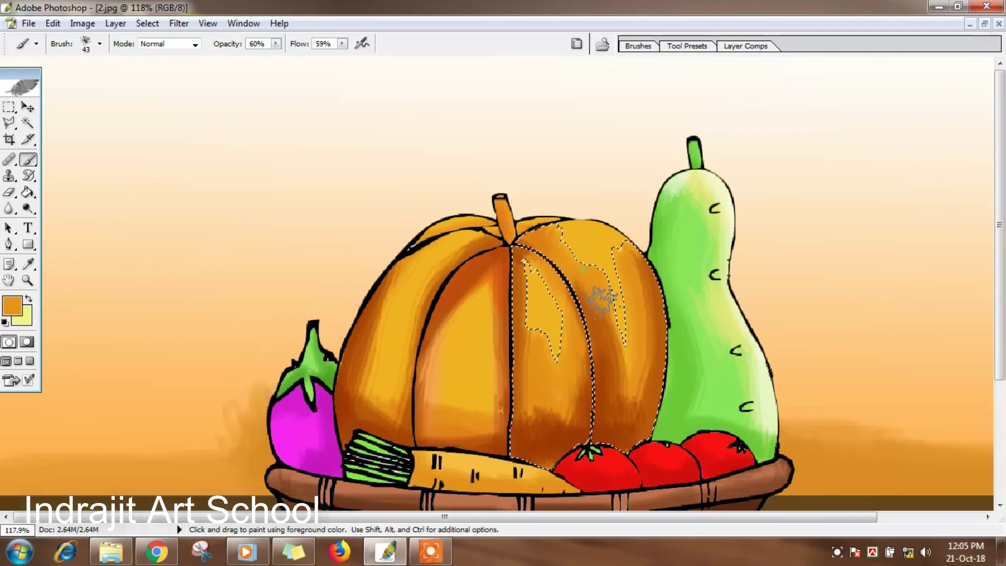
pyautogui.keyDown('alt'); pyautogui.click(482, 266); pyautogui.keyUp('alt')
pyautogui.moveTo(602, 266); pyautogui.dragTo(629, 227)
pyautogui.hotkey('ctrl', 'd')
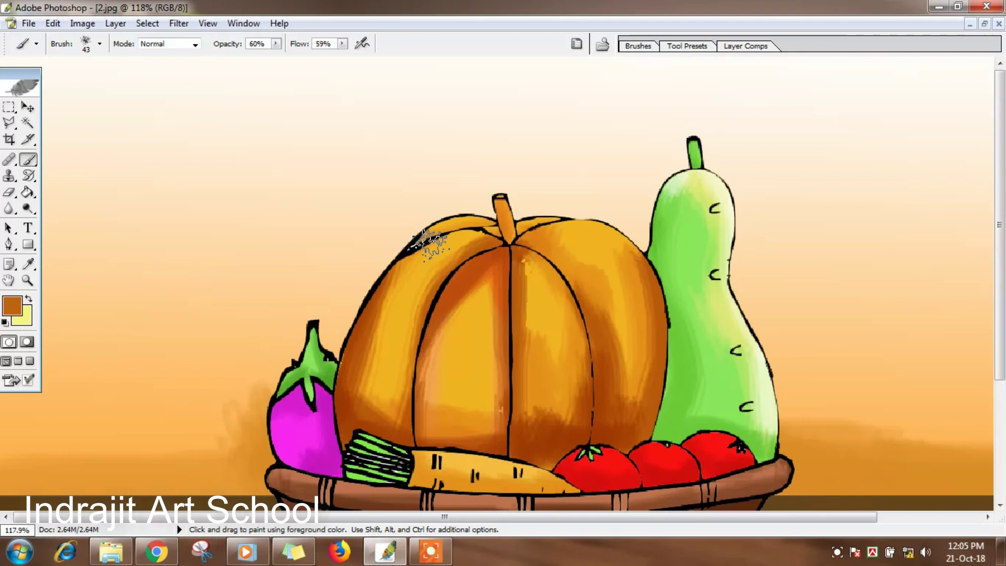
# Select the yellow highlight of the pumpkin's far-right segment and brush brown shading along its upper edge
pyautogui.click(28, 123)
pyautogui.click(586, 245)
pyautogui.click(28, 160)
pyautogui.moveTo(566, 217)
pyautogui.mouseDown()
pyautogui.moveTo(638, 232)
pyautogui.moveTo(647, 259)
pyautogui.mouseUp()
# Select the yellow centre of the pumpkin's centre-left segment, blend brown into its edges, and deselect
pyautogui.click(28, 122)
pyautogui.click(469, 357)
pyautogui.click(27, 159)
pyautogui.moveTo(498, 281); pyautogui.dragTo(445, 375)
pyautogui.hotkey('ctrl', 'd')
# Select the pumpkin's stem, shade its lower part brown, and deselect
pyautogui.click(28, 122)
pyautogui.click(504, 223)
pyautogui.click(28, 159)
pyautogui.moveTo(507, 261)
pyautogui.mouseDown()
pyautogui.moveTo(510, 246)
pyautogui.moveTo(483, 235)
pyautogui.moveTo(489, 224)
pyautogui.moveTo(508, 242)
pyautogui.mouseUp()
pyautogui.hotkey('ctrl', 'd')
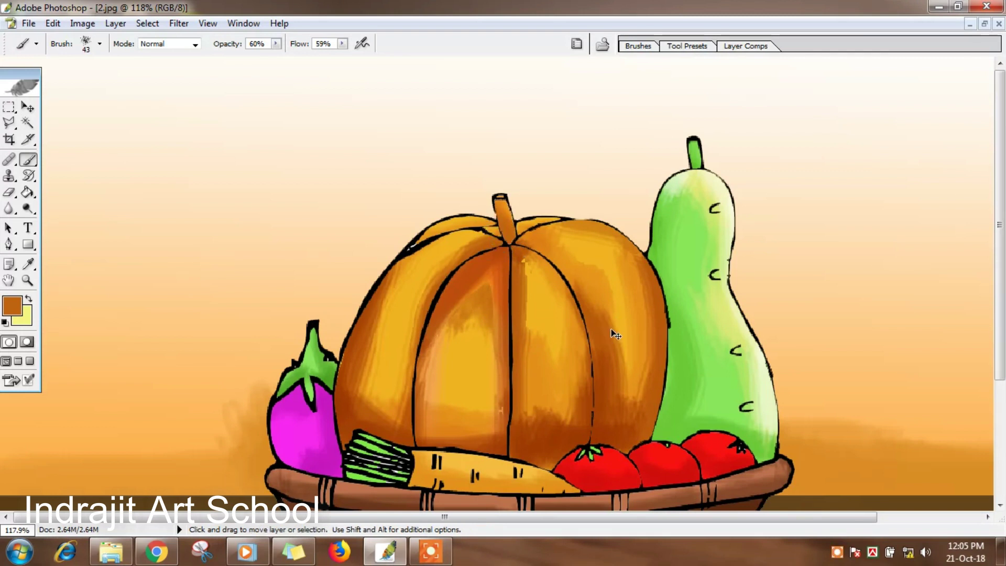
pyautogui.hotkey('ctrl', '-')
pyautogui.hotkey('ctrl', '-')
pyautogui.hotkey('ctrl', '-')
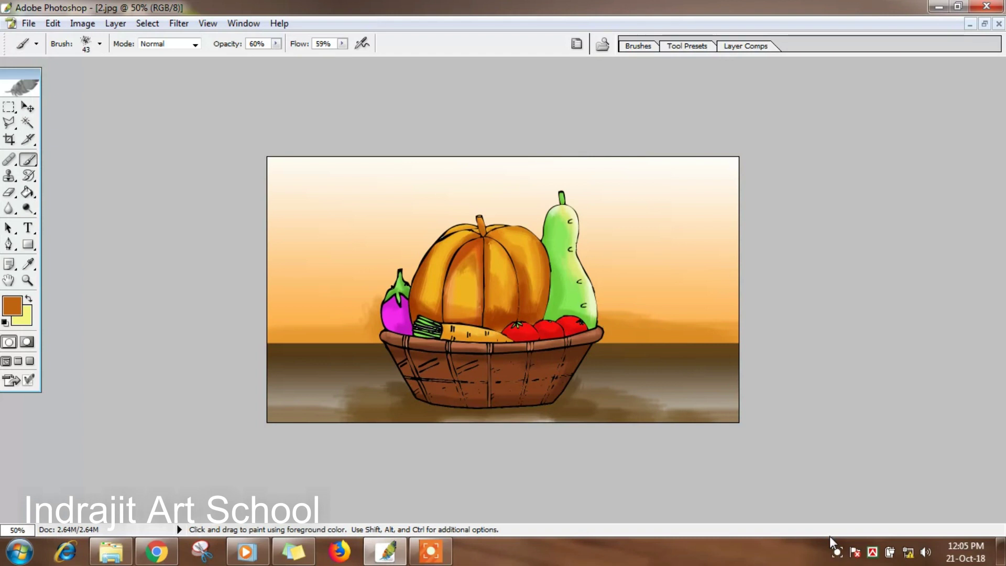
pyautogui.click(838, 551)
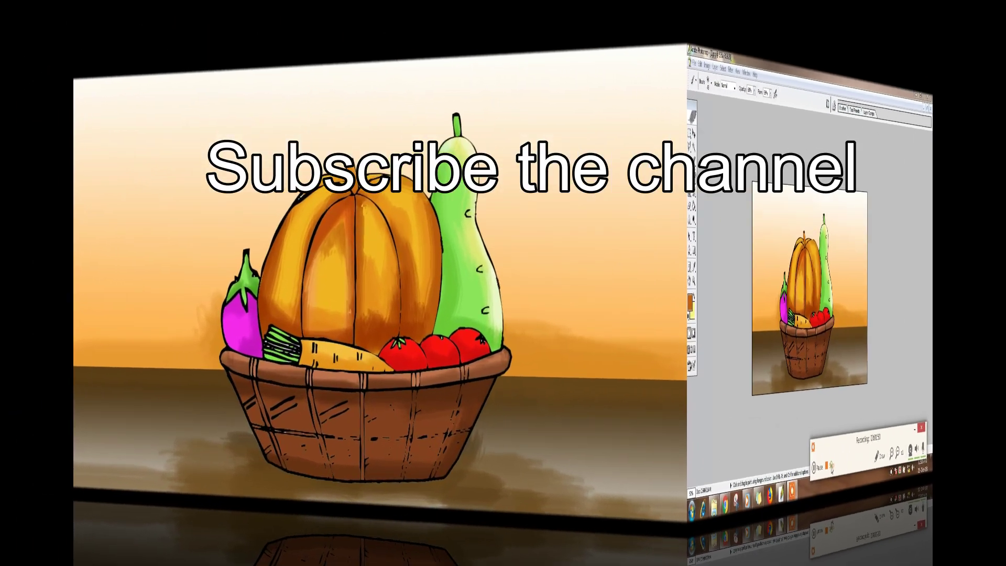